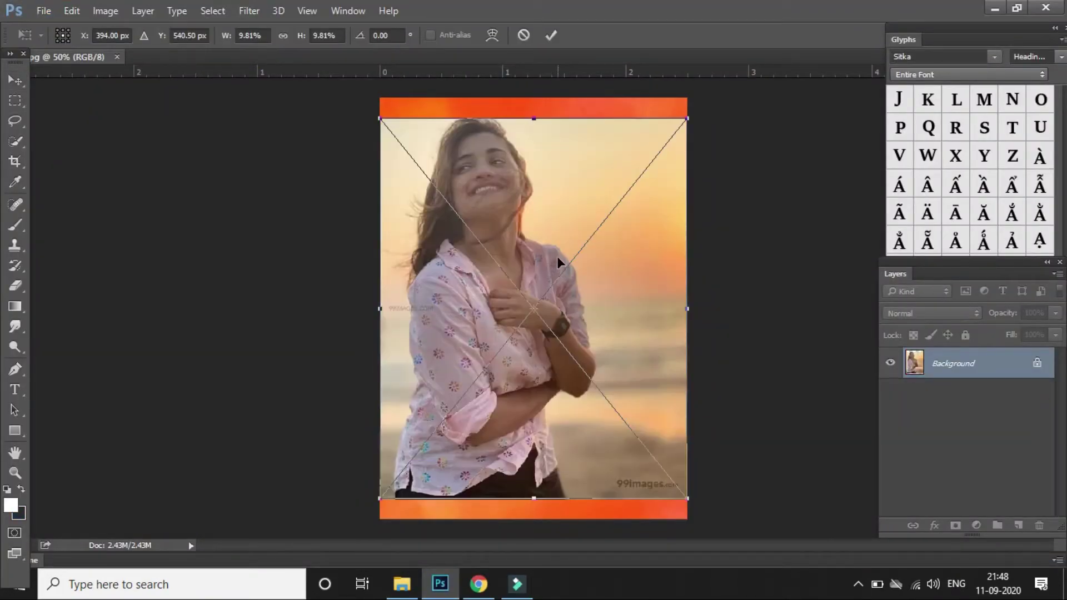
# - Commit the placed portrait and trace a Pen path from the trouser hem up the left edge of the woman's shirt
pyautogui.click(552, 36)
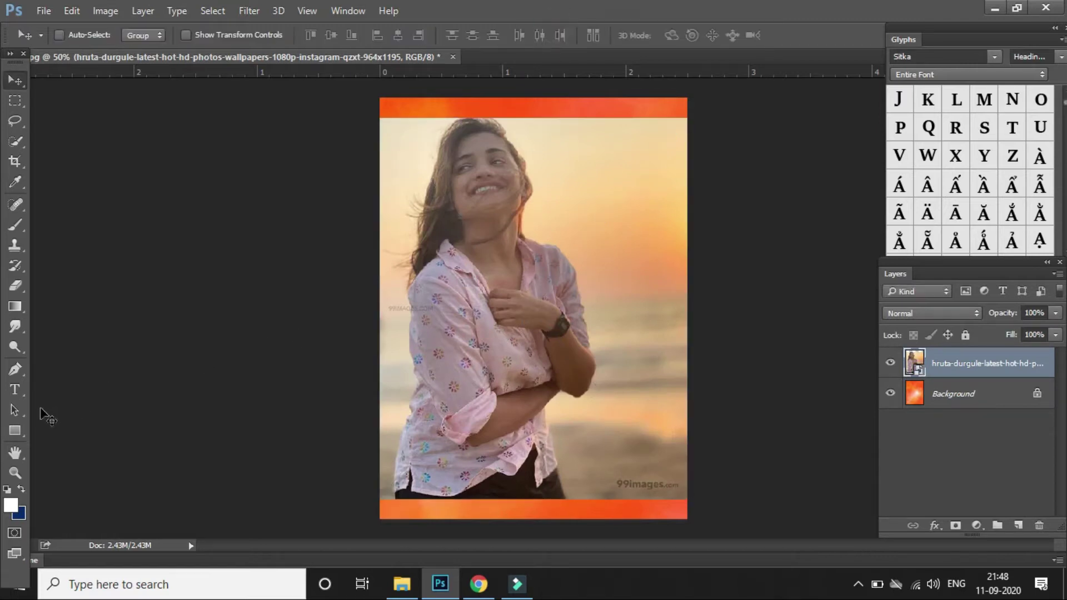
pyautogui.click(17, 367)
pyautogui.scroll(2, 491, 389)
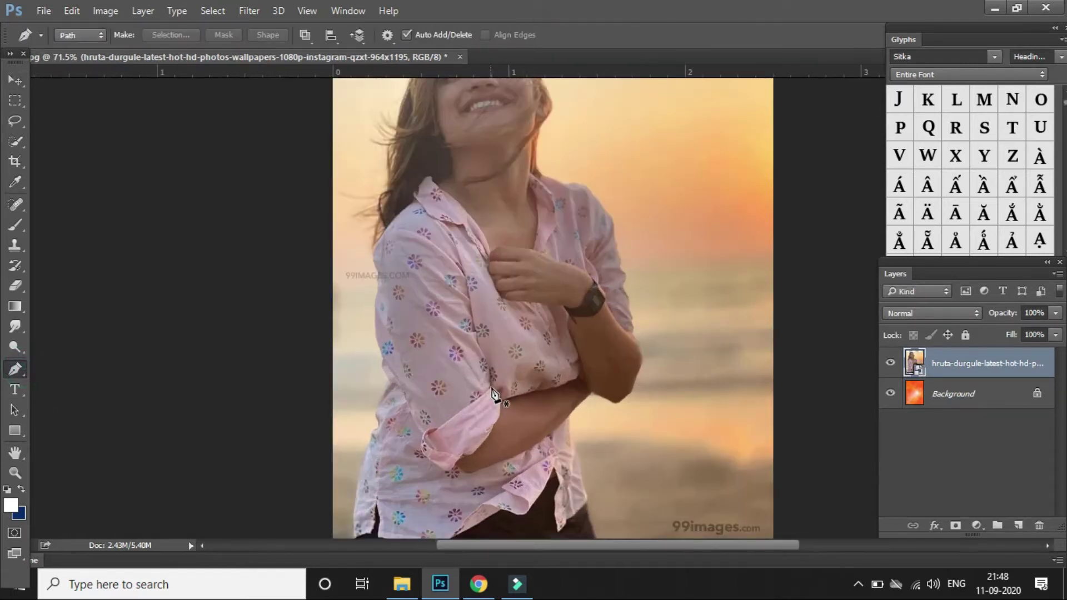
pyautogui.moveTo(404, 471); pyautogui.dragTo(415, 394)
pyautogui.click(369, 472)
pyautogui.click(388, 352)
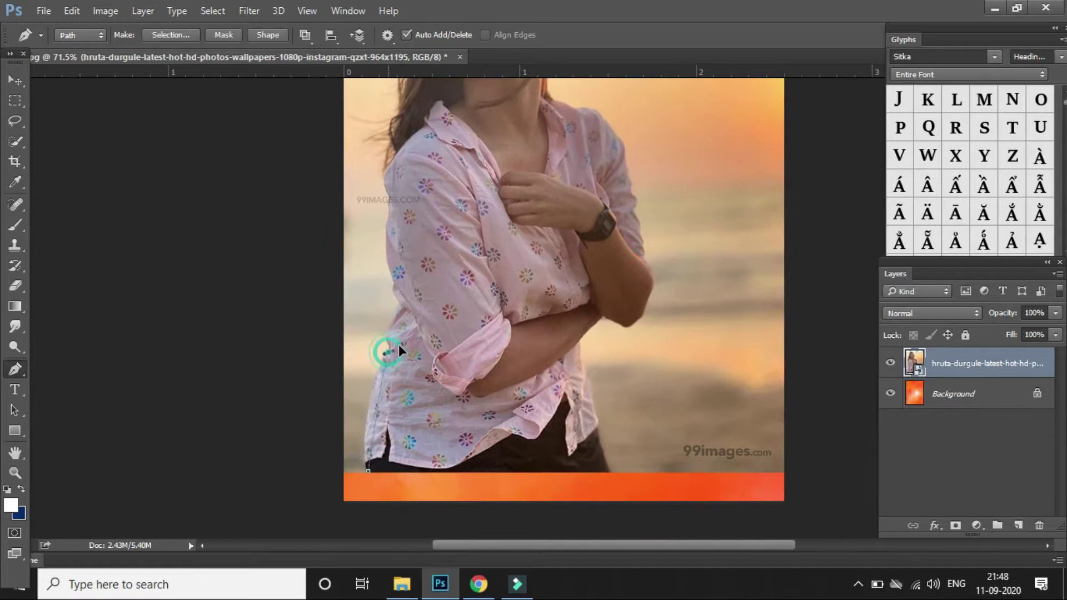
pyautogui.scroll(3, 424, 283)
pyautogui.click(377, 370)
pyautogui.click(387, 338)
pyautogui.click(399, 322)
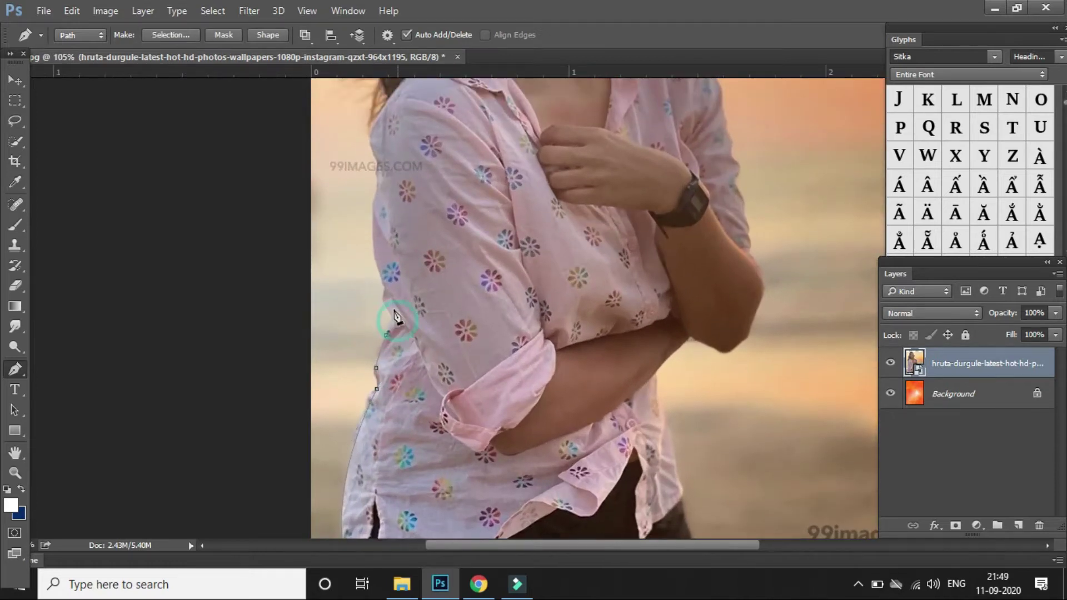
pyautogui.click(388, 301)
pyautogui.scroll(1, 440, 381)
pyautogui.click(392, 386)
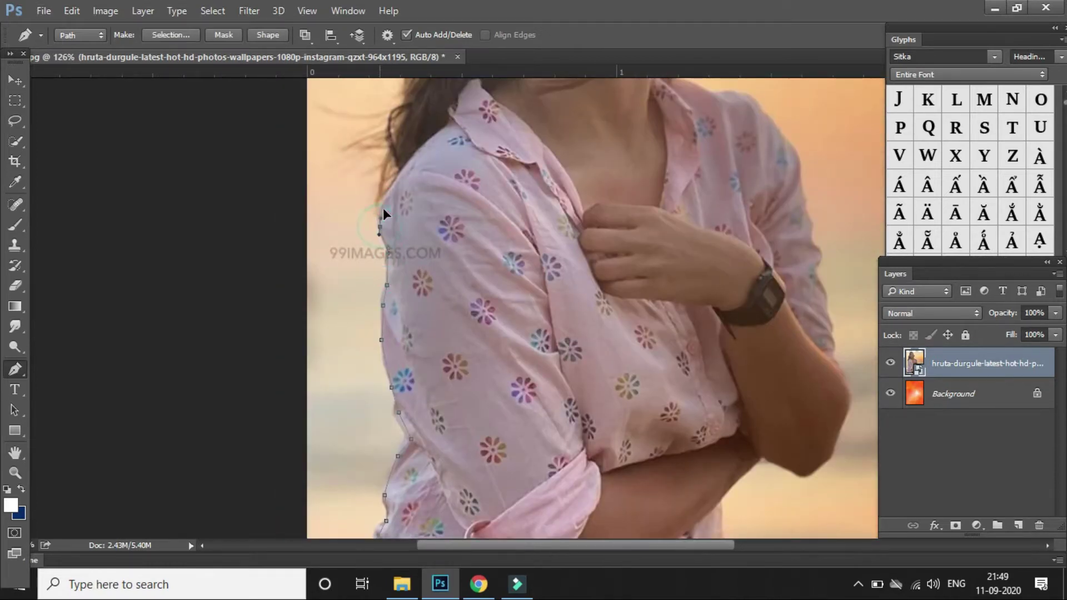
# - Continue the Pen path from the left shoulder up along the outer edge of the hair to beside the temple
pyautogui.scroll(3, 389, 233)
pyautogui.click(401, 287)
pyautogui.click(407, 210)
pyautogui.scroll(3, 409, 222)
pyautogui.click(421, 140)
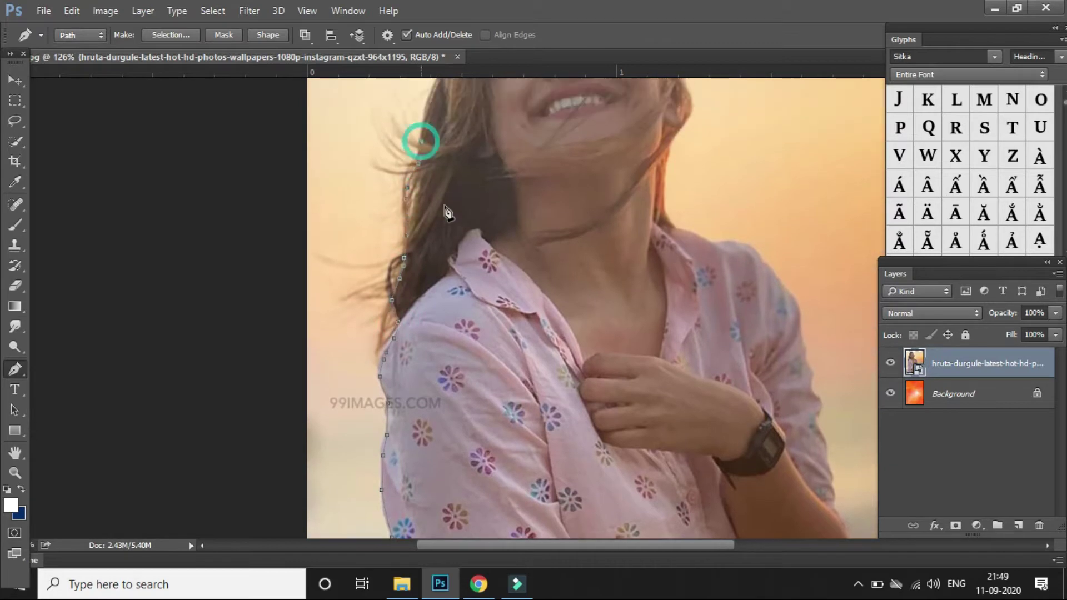
pyautogui.scroll(5, 446, 213)
pyautogui.moveTo(499, 239); pyautogui.dragTo(552, 173)
pyautogui.hotkey('ctrl', 'z')
pyautogui.moveTo(450, 336); pyautogui.dragTo(473, 335)
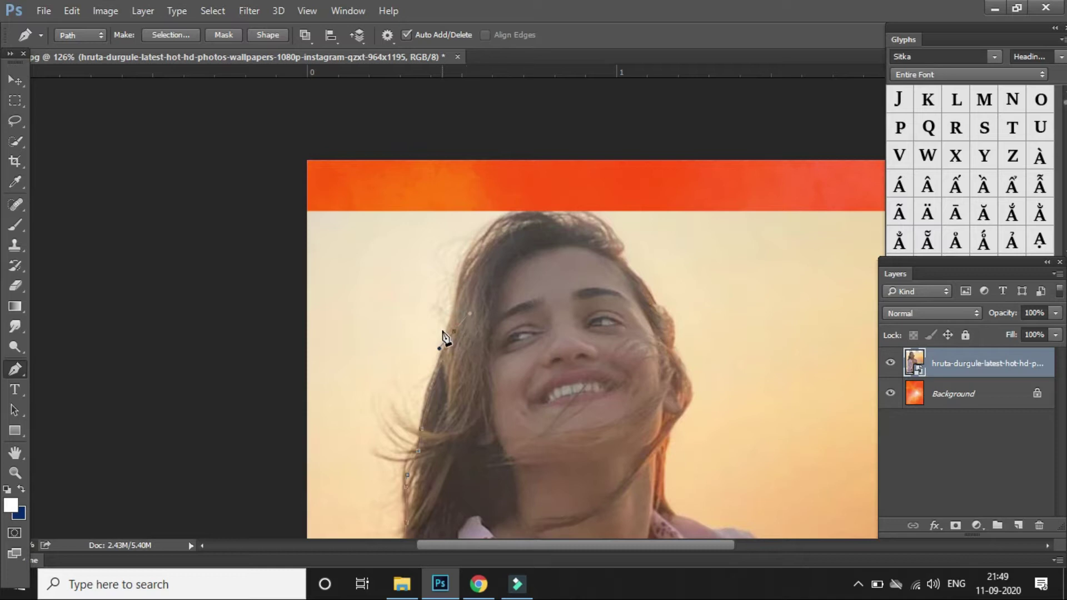
# - Carry the Pen path over the top of the head and down the right side of the hair to the shirt collar
pyautogui.click(464, 260)
pyautogui.click(478, 240)
pyautogui.click(488, 225)
pyautogui.click(577, 227)
pyautogui.click(591, 231)
pyautogui.click(602, 236)
pyautogui.click(614, 240)
pyautogui.click(614, 255)
pyautogui.moveTo(618, 363); pyautogui.dragTo(482, 322)
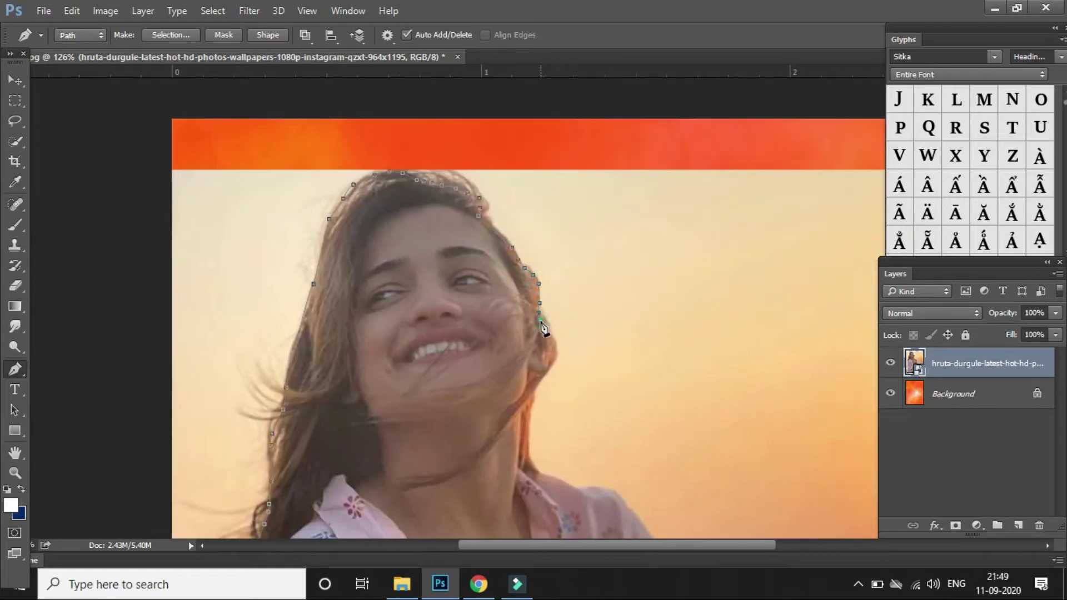
pyautogui.click(542, 378)
pyautogui.scroll(-3, 540, 355)
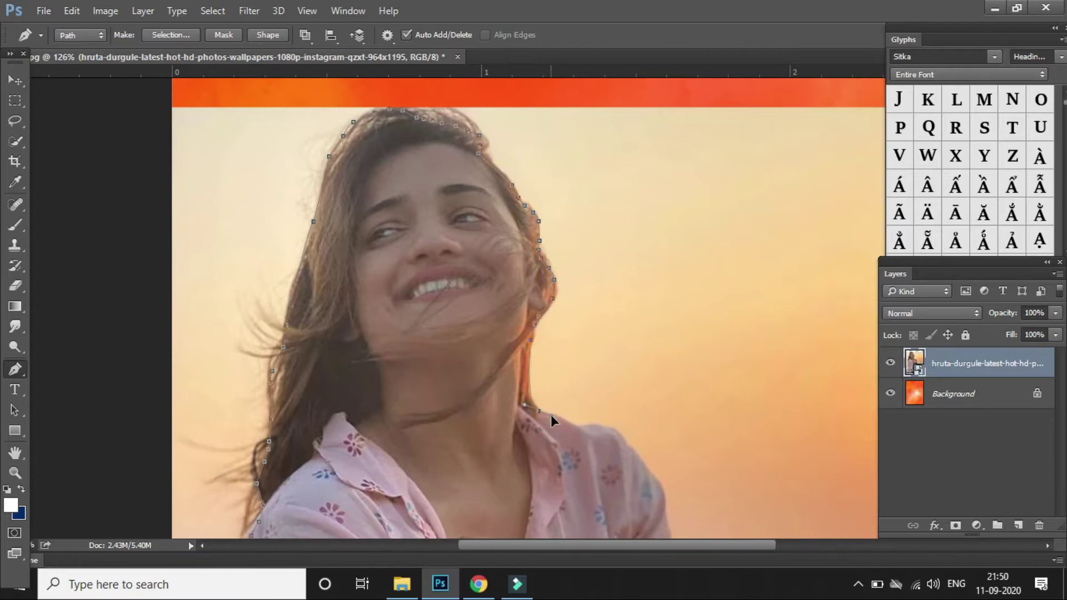
# - Trace the Pen path along the right shoulder, sleeve, elbow and forearm, and down the right edge of the shirt
pyautogui.moveTo(564, 428); pyautogui.dragTo(402, 228)
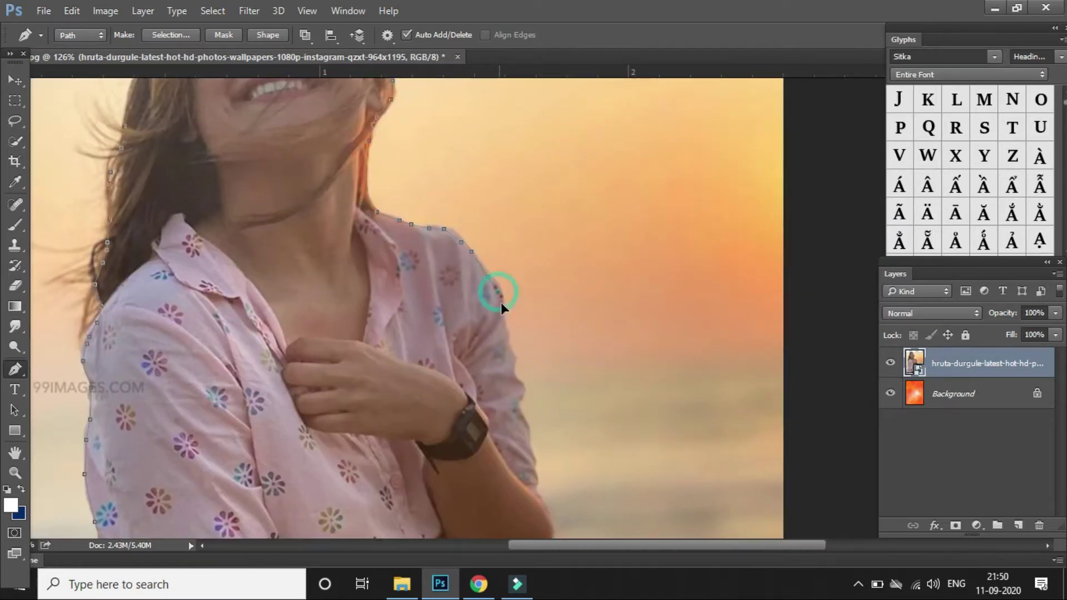
pyautogui.moveTo(507, 489); pyautogui.dragTo(278, 100)
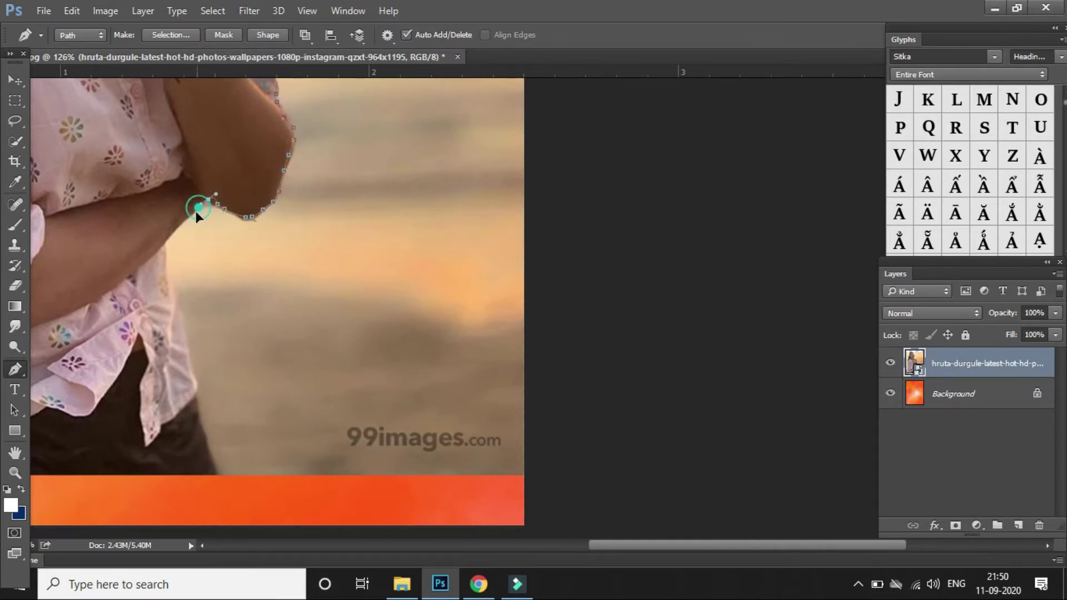
pyautogui.click(172, 234)
pyautogui.scroll(-2, 206, 385)
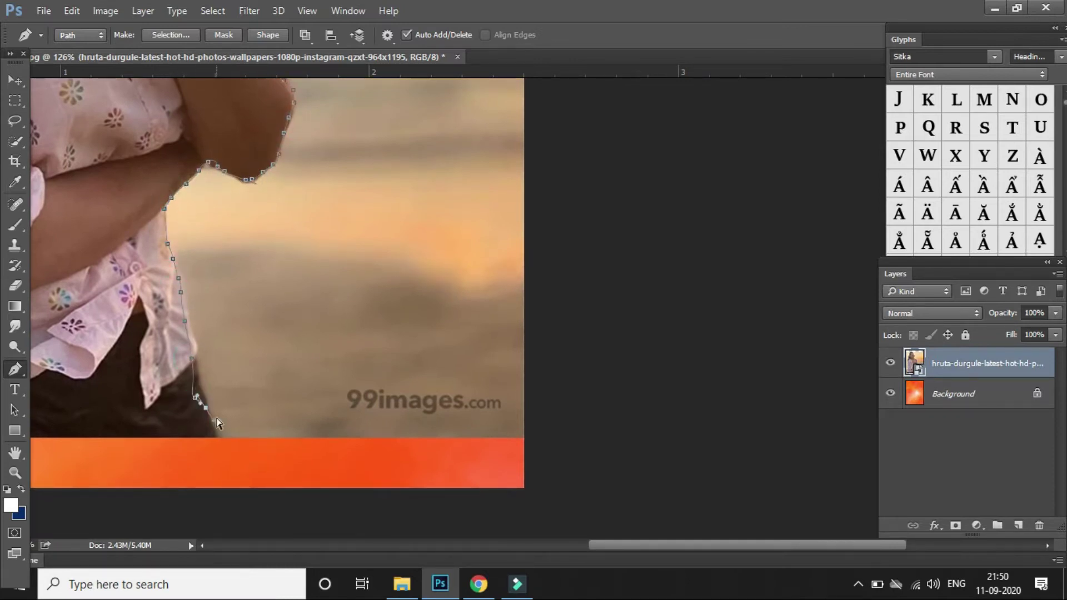
# - Close the path along the trouser bottom, convert it to a selection and copy the outlined woman to a new layer
pyautogui.click(213, 433)
pyautogui.scroll(-3, 329, 312)
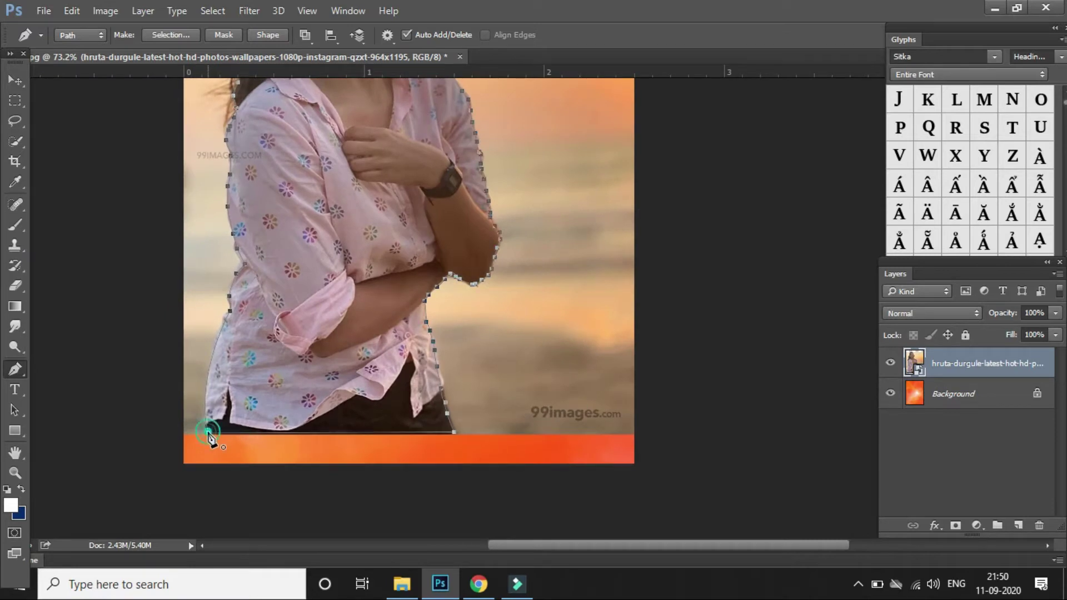
pyautogui.hotkey('ctrl', 'Return')
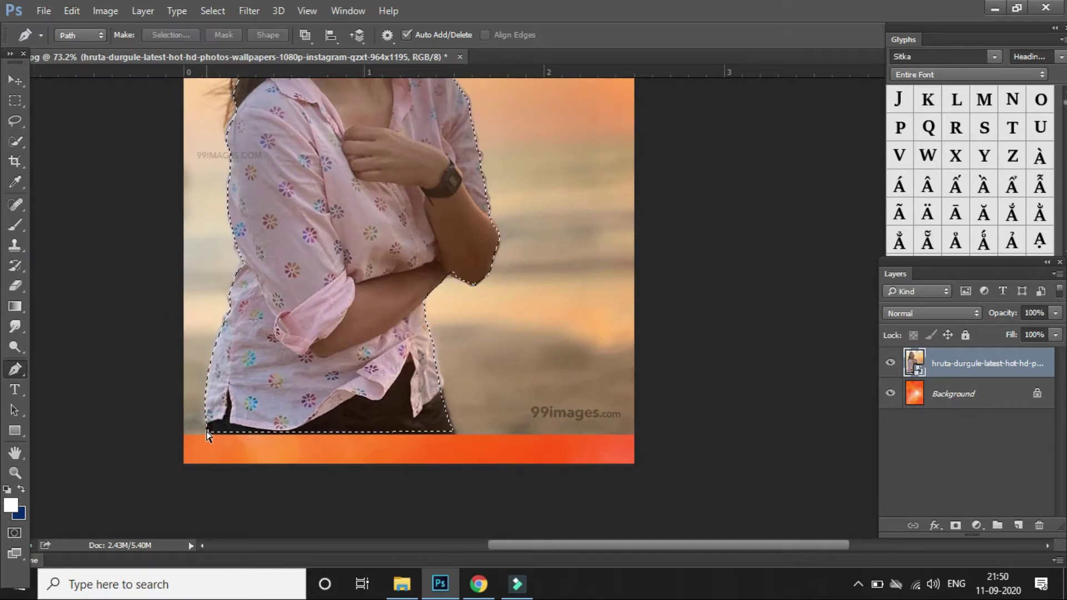
pyautogui.hotkey('ctrl', 'j')
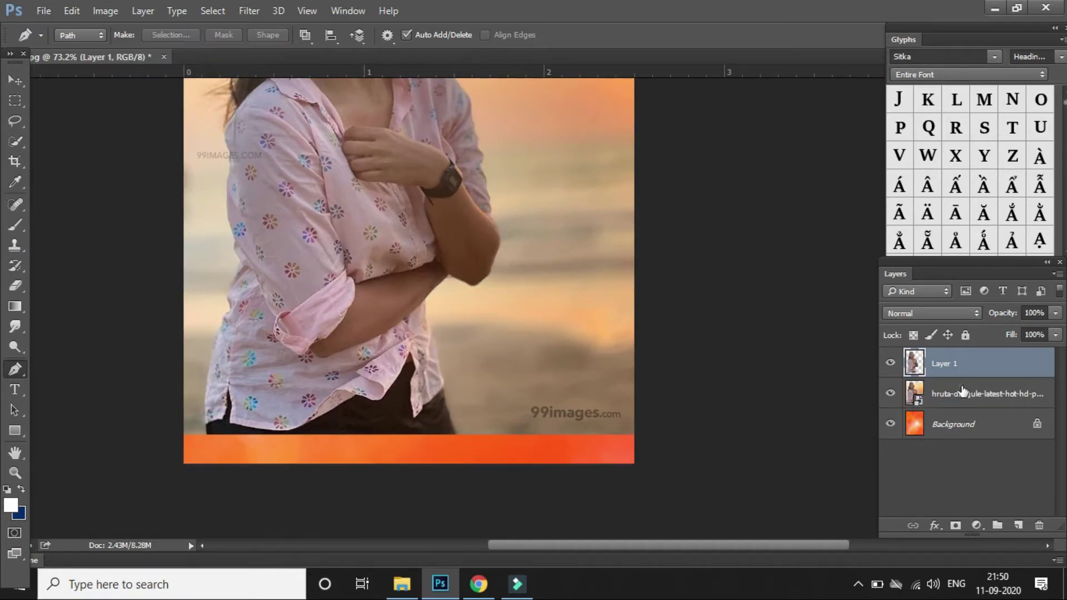
# - Delete the original portrait photo layer beneath the cutout
pyautogui.click(962, 391)
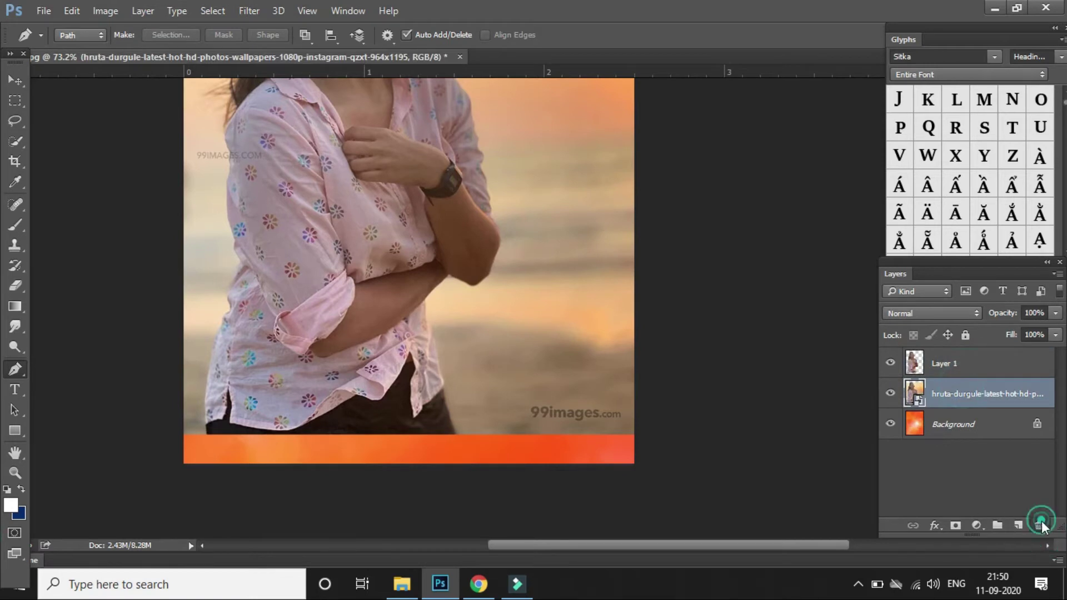
pyautogui.click(1040, 524)
pyautogui.click(572, 228)
pyautogui.hotkey('ctrl', '0')
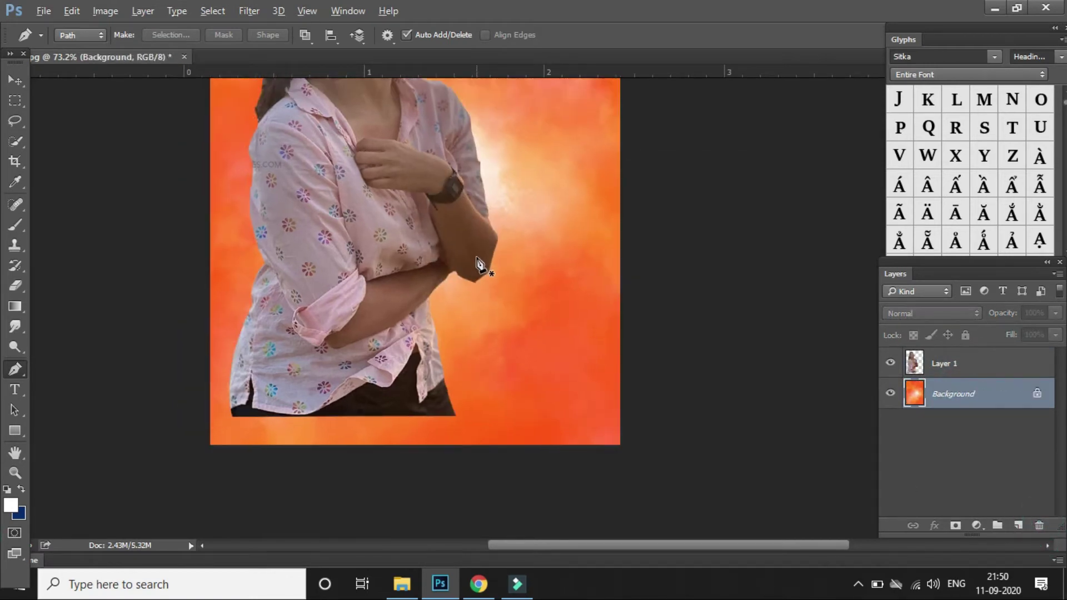
pyautogui.scroll(2, 481, 274)
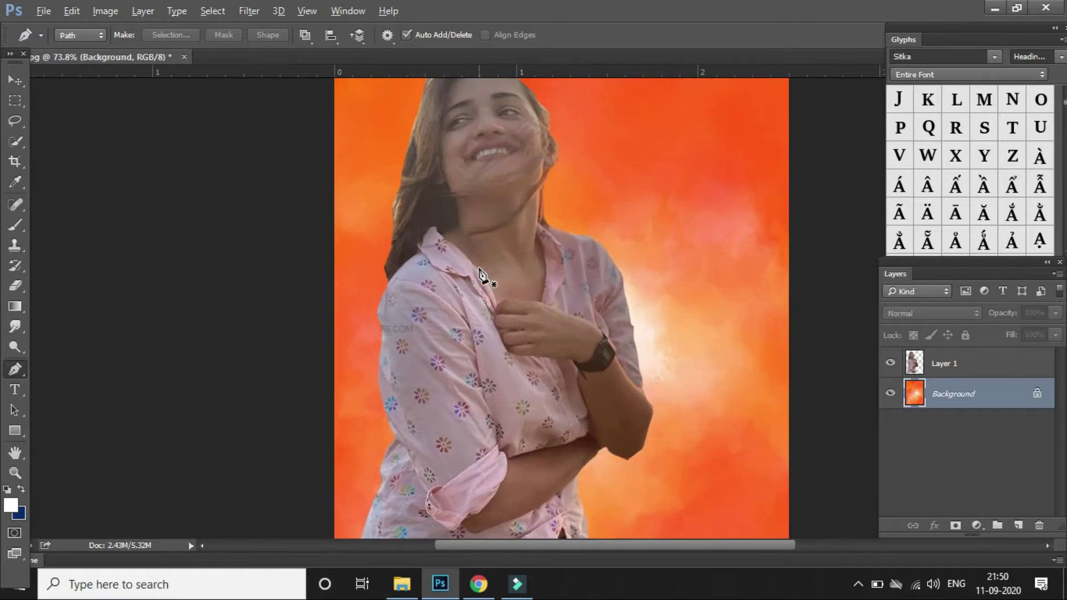
pyautogui.scroll(2, 481, 243)
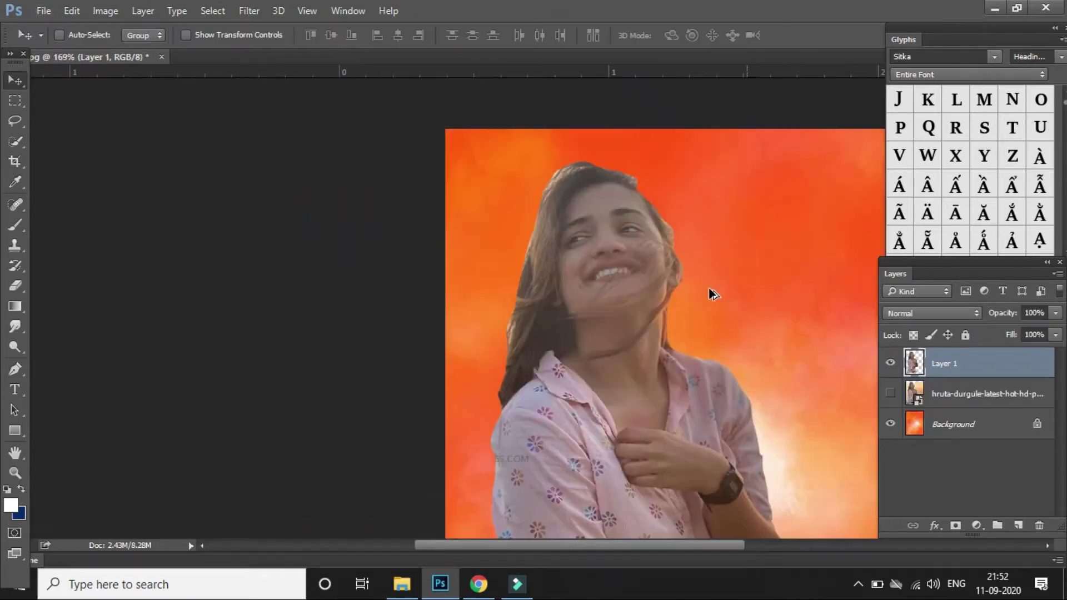
# - Shift the cutout woman slightly right and fade out her lower body using a 436 px Eraser with 0% hardness
pyautogui.hotkey('ctrl', '0')
pyautogui.moveTo(656, 365); pyautogui.dragTo(706, 371)
pyautogui.click(16, 286)
pyautogui.rightClick(398, 289)
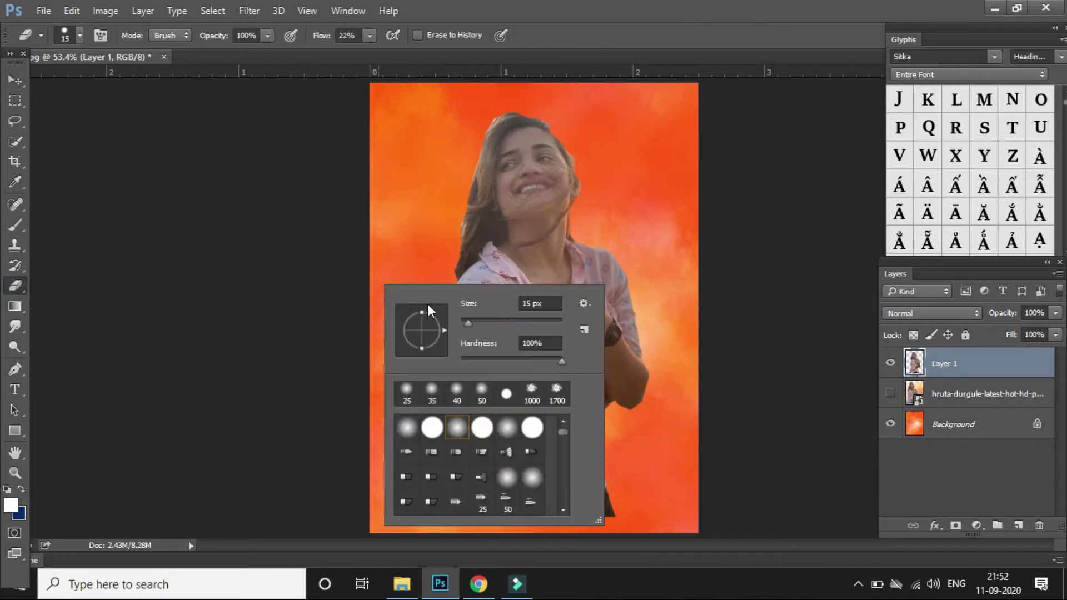
pyautogui.moveTo(472, 362); pyautogui.dragTo(459, 362)
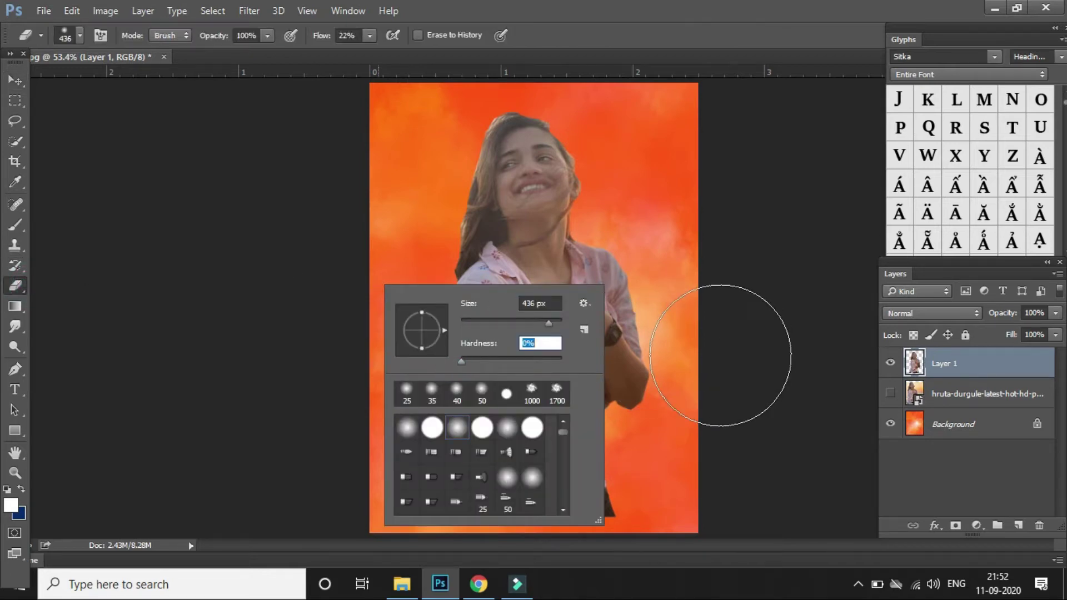
pyautogui.press('Return')
pyautogui.moveTo(632, 476)
pyautogui.mouseDown()
pyautogui.moveTo(428, 469)
pyautogui.moveTo(699, 548)
pyautogui.moveTo(608, 512)
pyautogui.moveTo(688, 450)
pyautogui.moveTo(567, 512)
pyautogui.moveTo(422, 432)
pyautogui.moveTo(710, 405)
pyautogui.moveTo(706, 395)
pyautogui.moveTo(478, 540)
pyautogui.moveTo(345, 348)
pyautogui.moveTo(585, 445)
pyautogui.moveTo(393, 341)
pyautogui.moveTo(707, 377)
pyautogui.mouseUp()
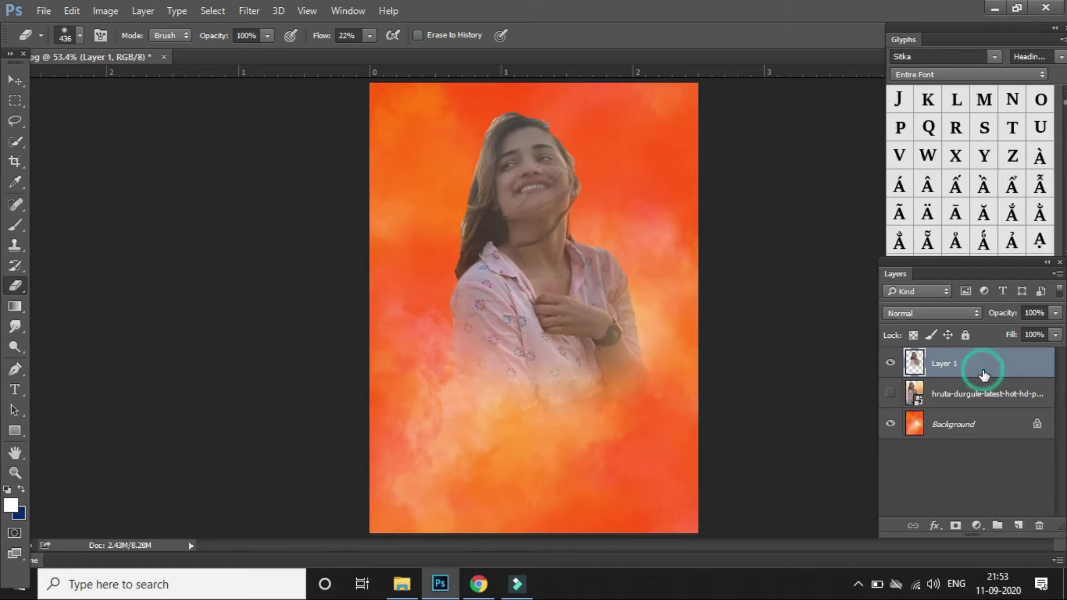
# - Apply Camera Raw to the cutout with Exposure +1.05, Contrast +92, Highlights +20 and Shadows -7
pyautogui.hotkey('ctrl', 'shift', 'a')
pyautogui.moveTo(865, 319); pyautogui.dragTo(951, 353)
pyautogui.moveTo(872, 369); pyautogui.dragTo(860, 391)
pyautogui.scroll(-1, 876, 422)
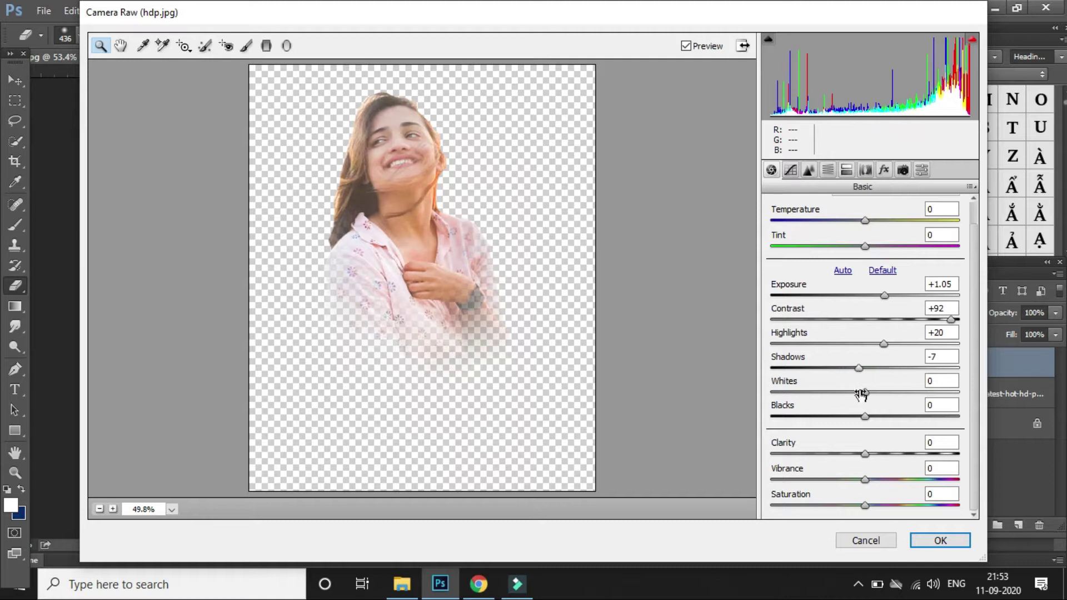
pyautogui.press('Return')
# - Smooth the facial skin on Layer 1 with a 25 px Smudge brush at 22% strength
pyautogui.scroll(3, 614, 215)
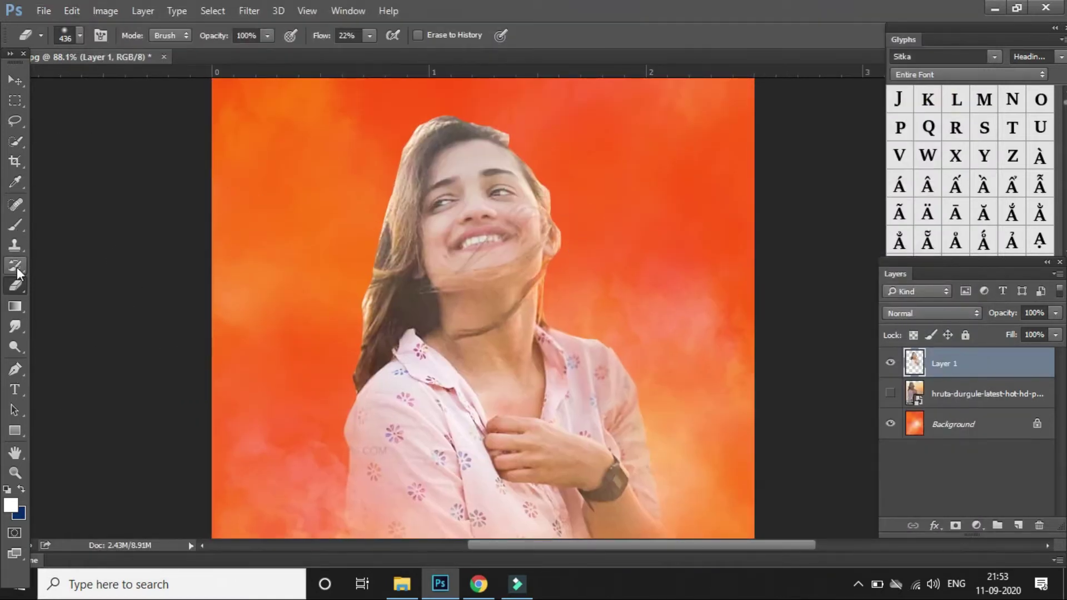
pyautogui.click(15, 327)
pyautogui.scroll(2, 474, 176)
pyautogui.press('[')
pyautogui.moveTo(461, 174); pyautogui.dragTo(466, 206)
pyautogui.scroll(2, 528, 186)
pyautogui.press('[')
pyautogui.moveTo(389, 243)
pyautogui.mouseDown()
pyautogui.moveTo(352, 257)
pyautogui.moveTo(357, 331)
pyautogui.moveTo(440, 347)
pyautogui.mouseUp()
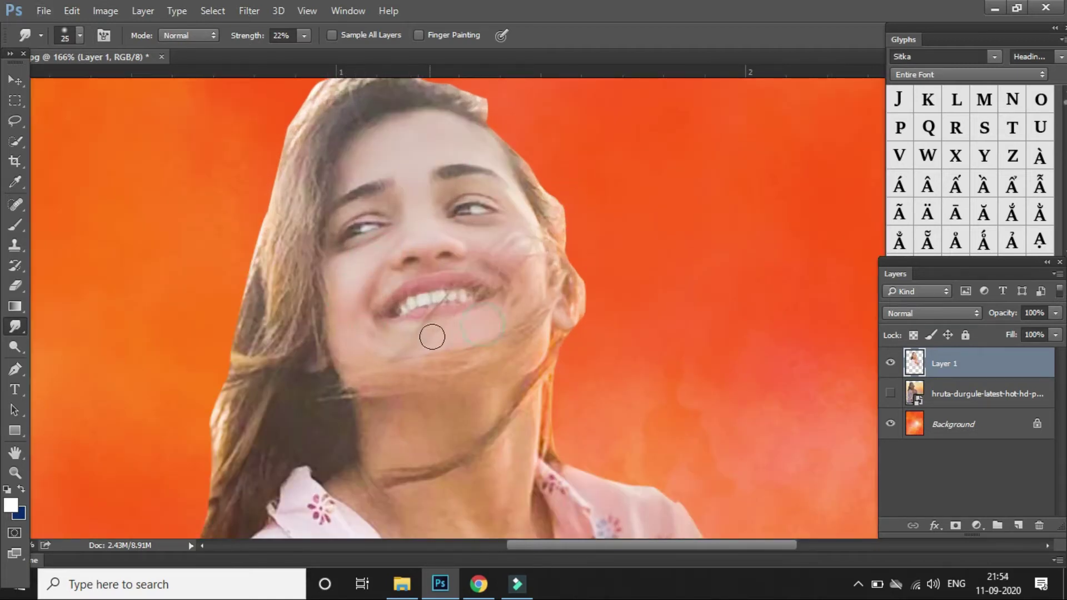
# - Smudge the stray hair marks on the cheek and refine the skin and lips around the mouth with a 15 px brush
pyautogui.moveTo(509, 245)
pyautogui.mouseDown()
pyautogui.moveTo(529, 312)
pyautogui.moveTo(509, 234)
pyautogui.mouseUp()
pyautogui.moveTo(433, 206); pyautogui.dragTo(493, 212)
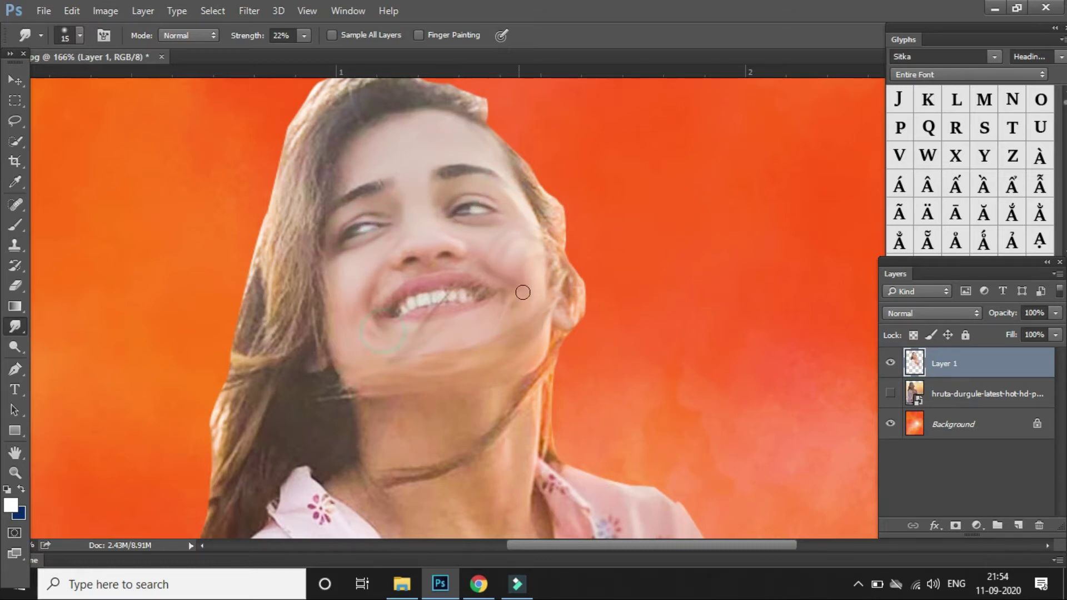
pyautogui.press('[')
pyautogui.scroll(-3, 460, 175)
pyautogui.moveTo(443, 193); pyautogui.dragTo(392, 205)
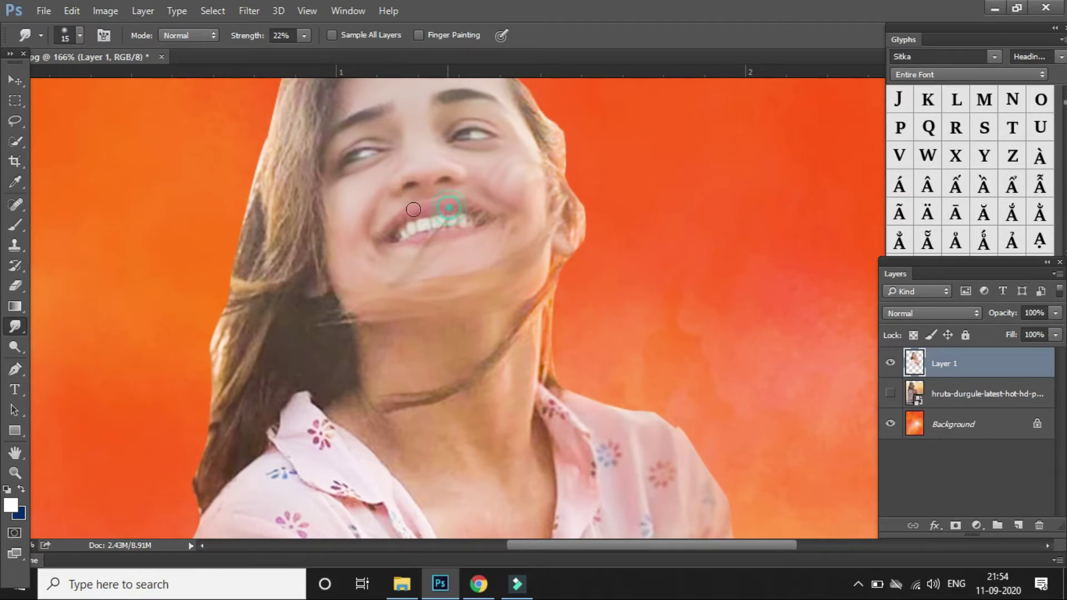
# - Enlarge the Smudge brush to 40 px and smooth the skin of the neck
pyautogui.scroll(-2, 393, 345)
pyautogui.press(']')
pyautogui.press(']')
pyautogui.moveTo(383, 325)
pyautogui.mouseDown()
pyautogui.moveTo(408, 320)
pyautogui.moveTo(414, 341)
pyautogui.mouseUp()
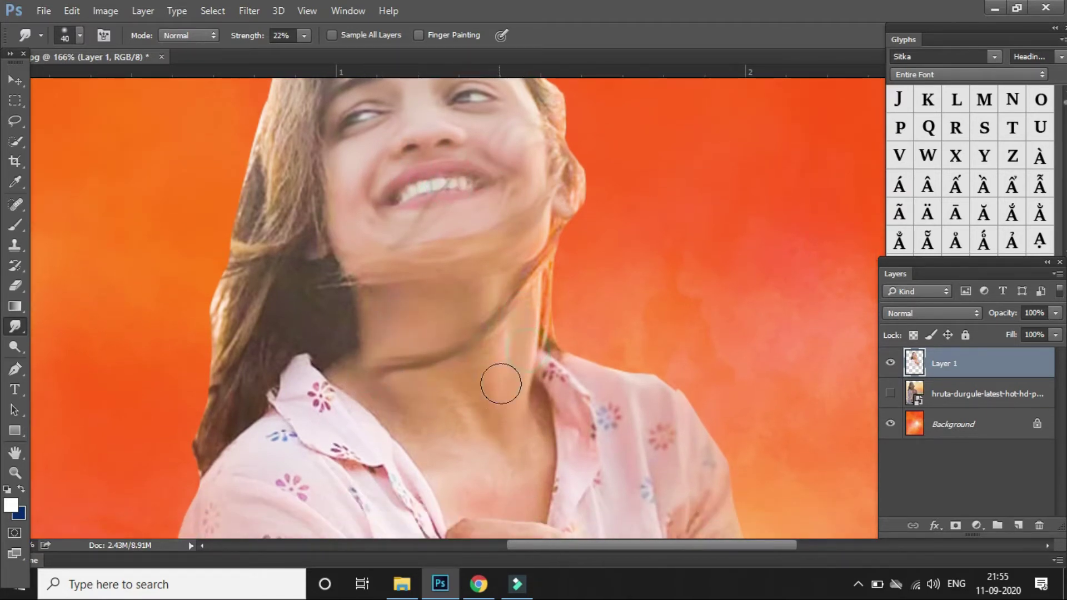
# - Smooth the chest and hand with a 25 px Smudge brush and the forearm below the watch with a 30 px brush
pyautogui.scroll(-5, 498, 381)
pyautogui.moveTo(385, 292); pyautogui.dragTo(495, 323)
pyautogui.scroll(-5, 619, 422)
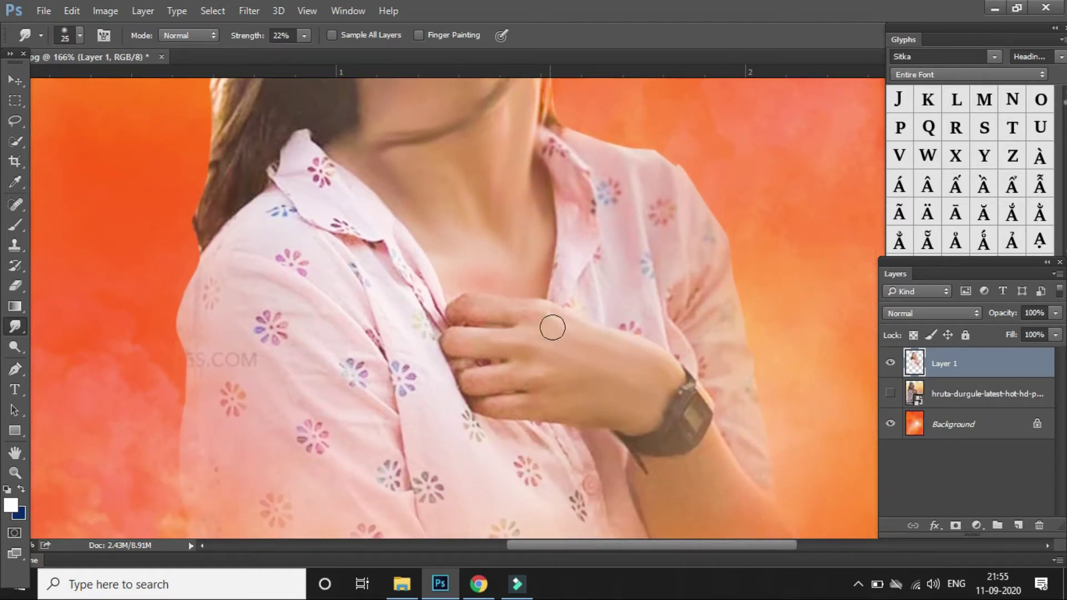
pyautogui.scroll(-4, 622, 345)
pyautogui.press(']')
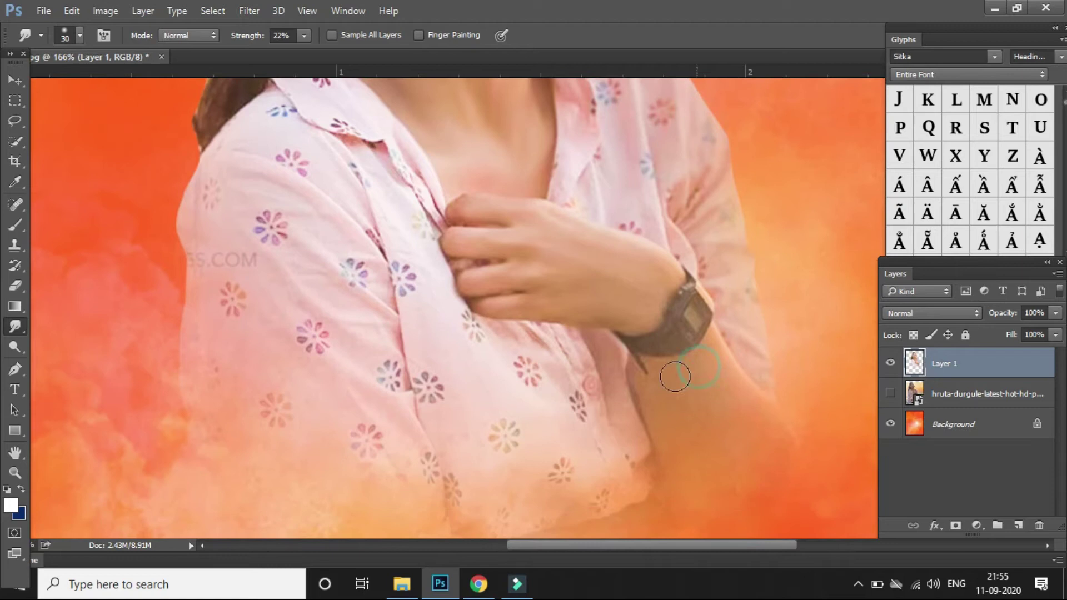
pyautogui.scroll(-2, 537, 350)
# - Smudge the hair at the crown with a 25 px brush and down the left side of the head with a 30 px brush
pyautogui.scroll(10, 456, 219)
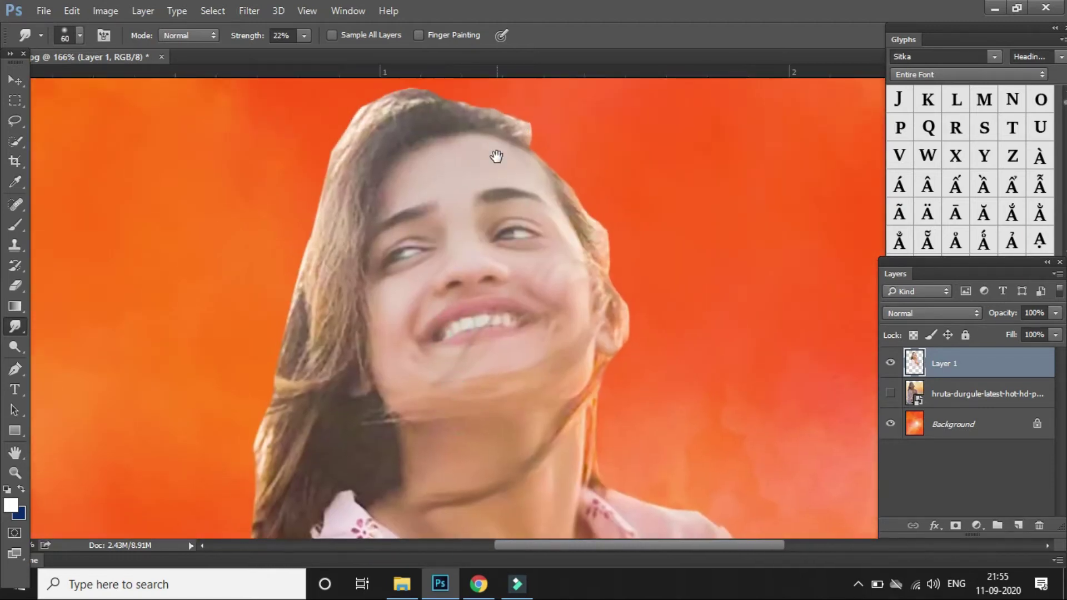
pyautogui.press(']')
pyautogui.press(']')
pyautogui.press(']')
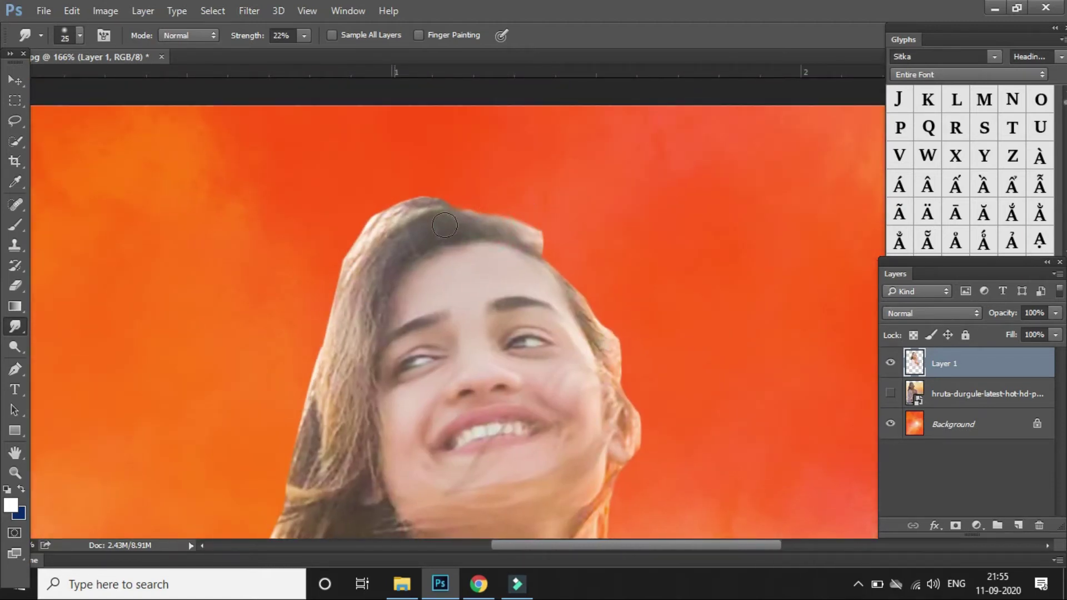
pyautogui.scroll(-3, 423, 250)
pyautogui.press(']')
pyautogui.moveTo(345, 218); pyautogui.dragTo(325, 376)
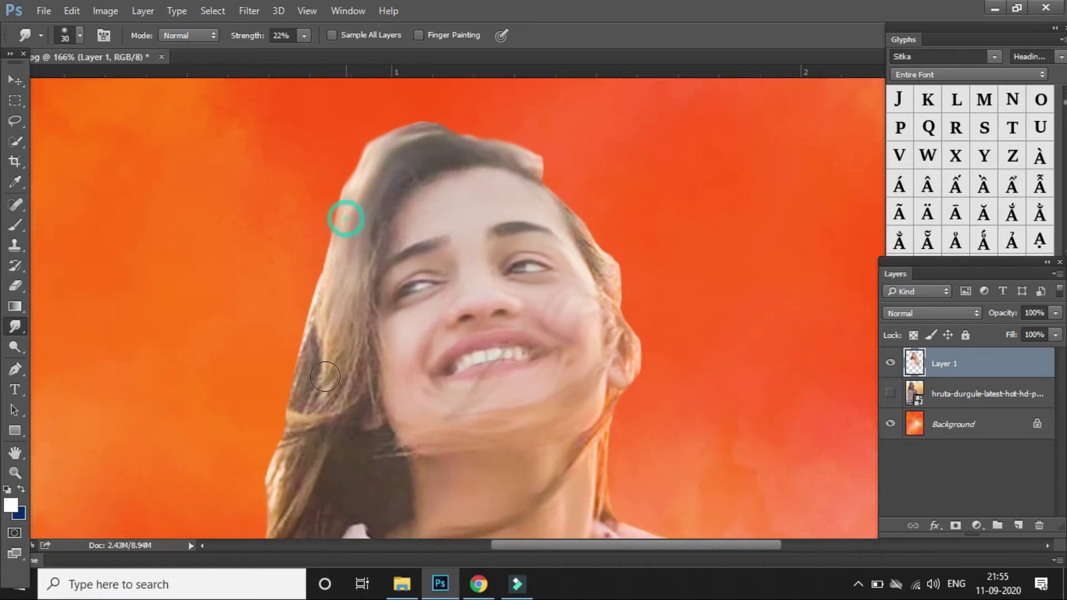
# - Blend the lower hair on the left and the dark strands beside the neck with the 30 px Smudge brush
pyautogui.scroll(-4, 326, 377)
pyautogui.moveTo(333, 186); pyautogui.dragTo(272, 422)
pyautogui.click(380, 367)
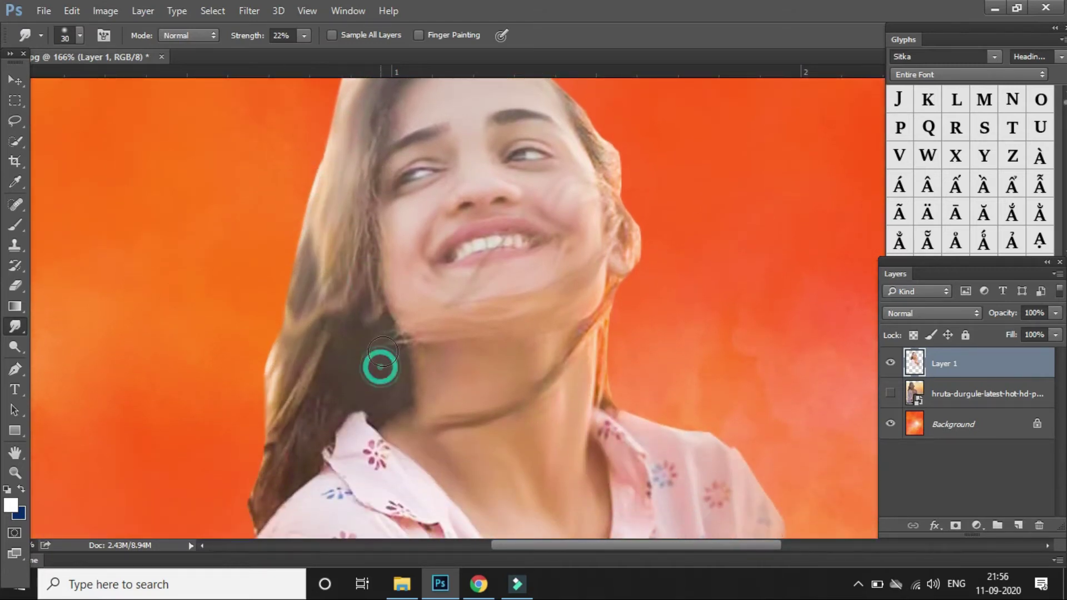
pyautogui.scroll(-2, 382, 352)
pyautogui.scroll(3, 512, 179)
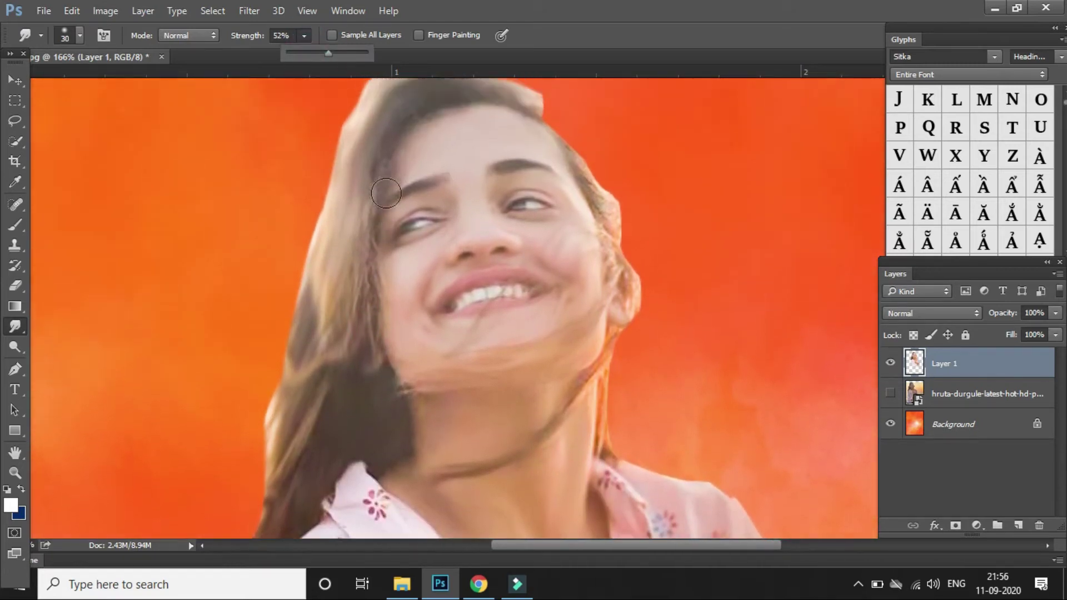
# - Pull fine strands out of the outer hair edge from the crown to the left shoulder with a 10 px Smudge brush
pyautogui.scroll(1, 524, 221)
pyautogui.press('[')
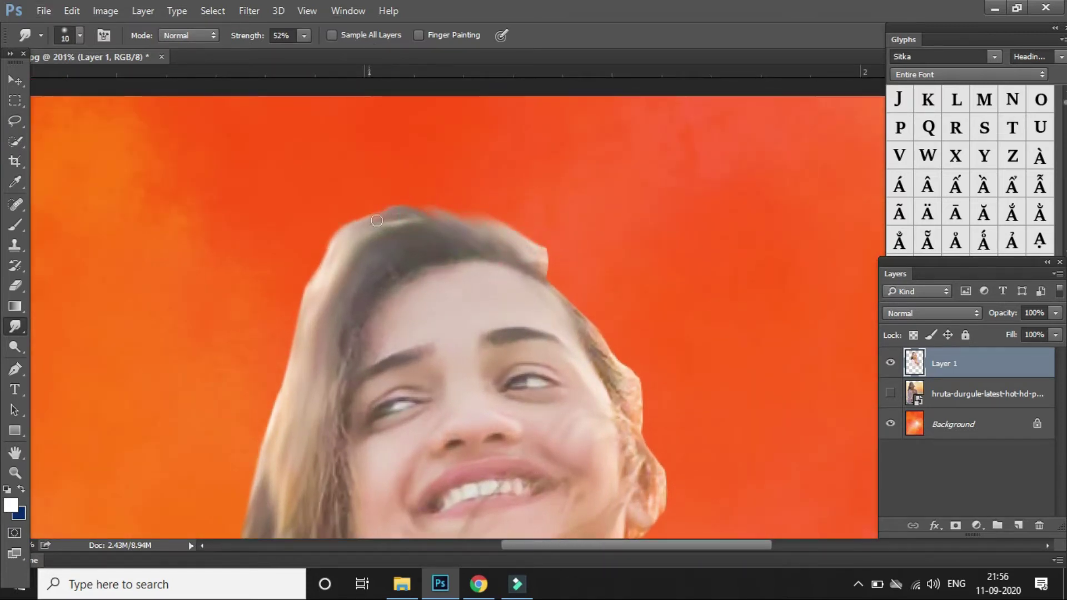
pyautogui.scroll(-7, 290, 314)
pyautogui.moveTo(277, 210)
pyautogui.mouseDown()
pyautogui.moveTo(250, 261)
pyautogui.moveTo(274, 301)
pyautogui.moveTo(238, 377)
pyautogui.moveTo(216, 489)
pyautogui.mouseUp()
pyautogui.scroll(-6, 255, 395)
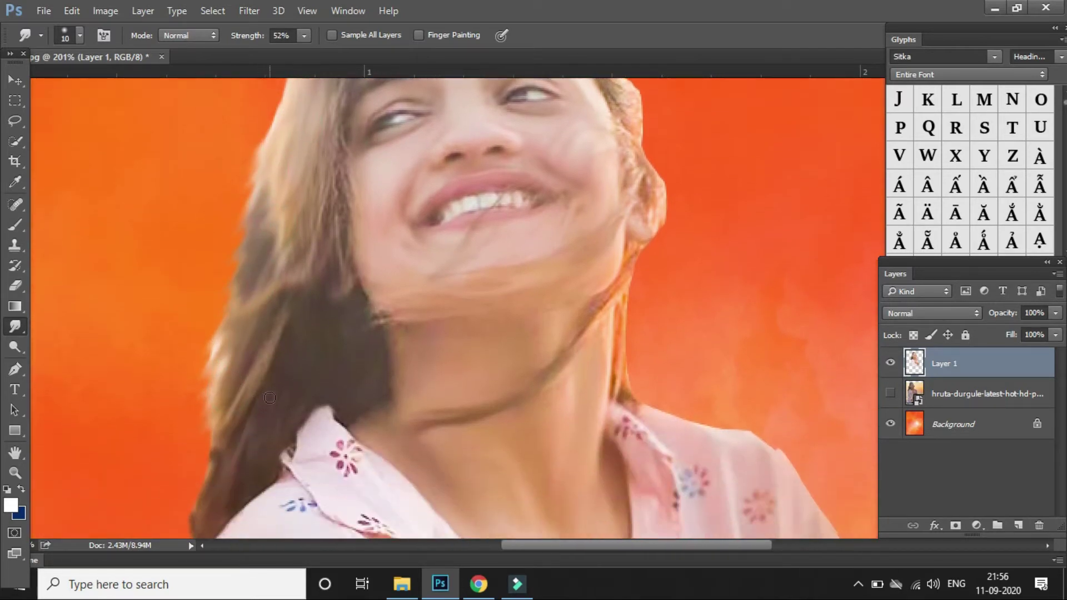
pyautogui.scroll(-2, 227, 322)
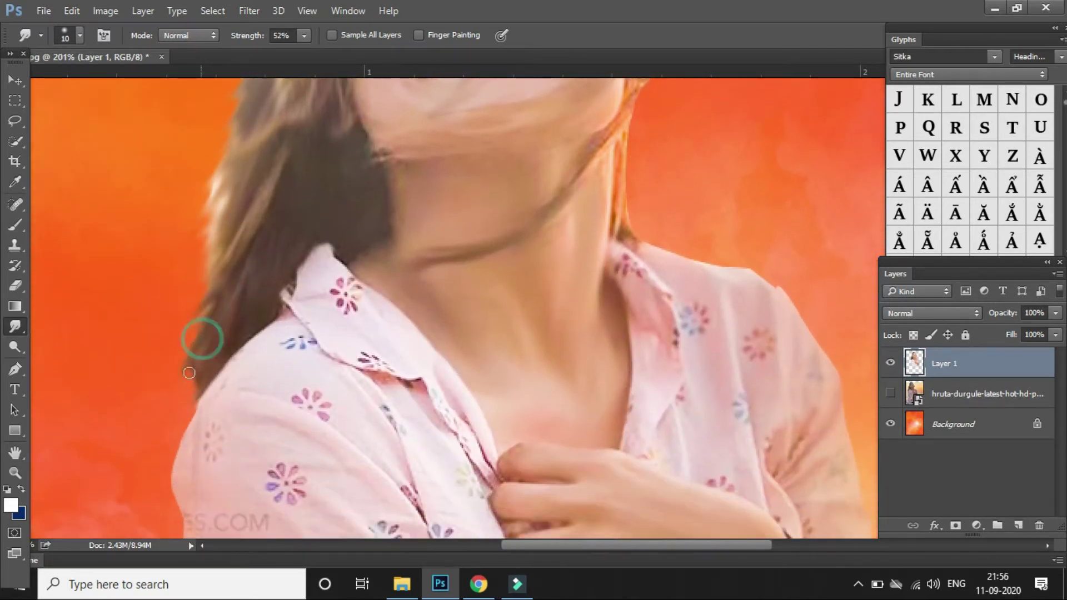
pyautogui.scroll(12, 210, 374)
pyautogui.scroll(3, 300, 379)
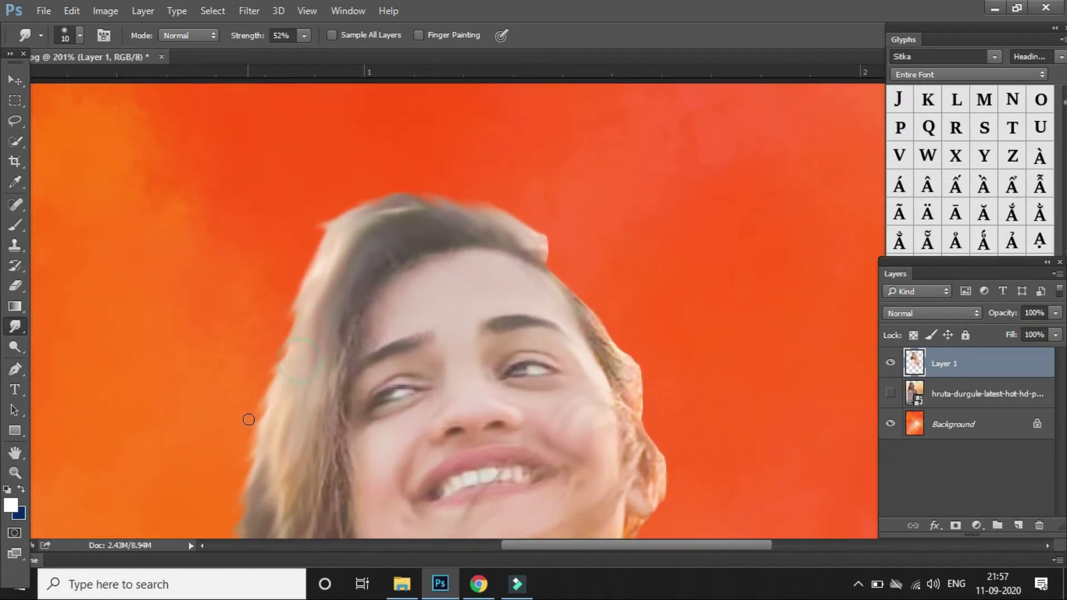
# - Lower the Smudge strength to 43% and feather the hair edge along the right side of the head
pyautogui.moveTo(281, 52); pyautogui.dragTo(276, 51)
pyautogui.click(599, 335)
pyautogui.scroll(-6, 633, 451)
pyautogui.click(635, 337)
pyautogui.scroll(3, 622, 426)
pyautogui.click(304, 35)
pyautogui.moveTo(300, 51); pyautogui.dragTo(321, 51)
pyautogui.click(563, 195)
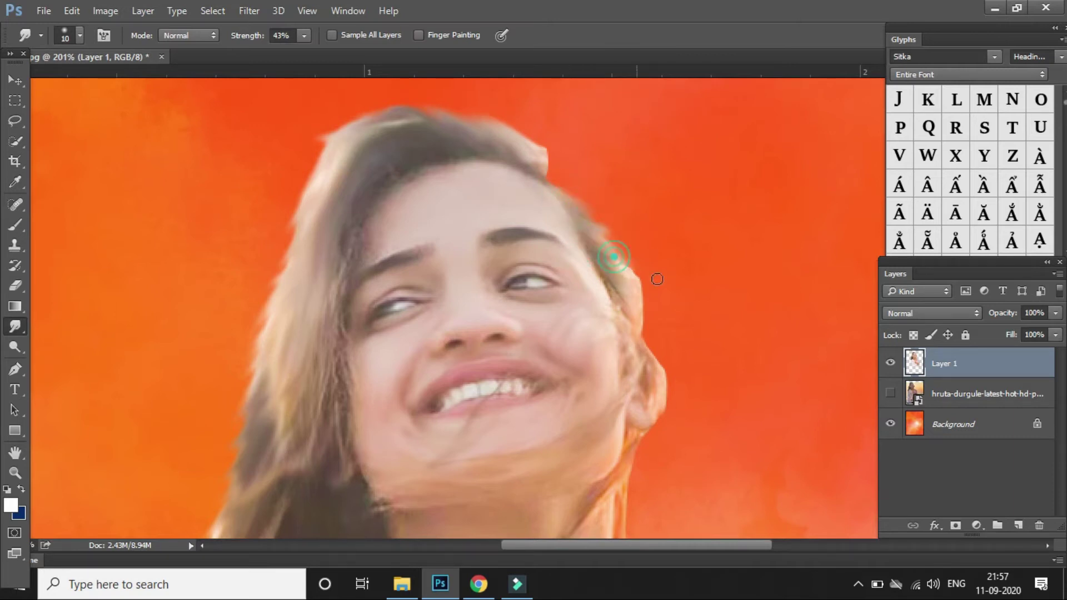
pyautogui.scroll(-5, 566, 315)
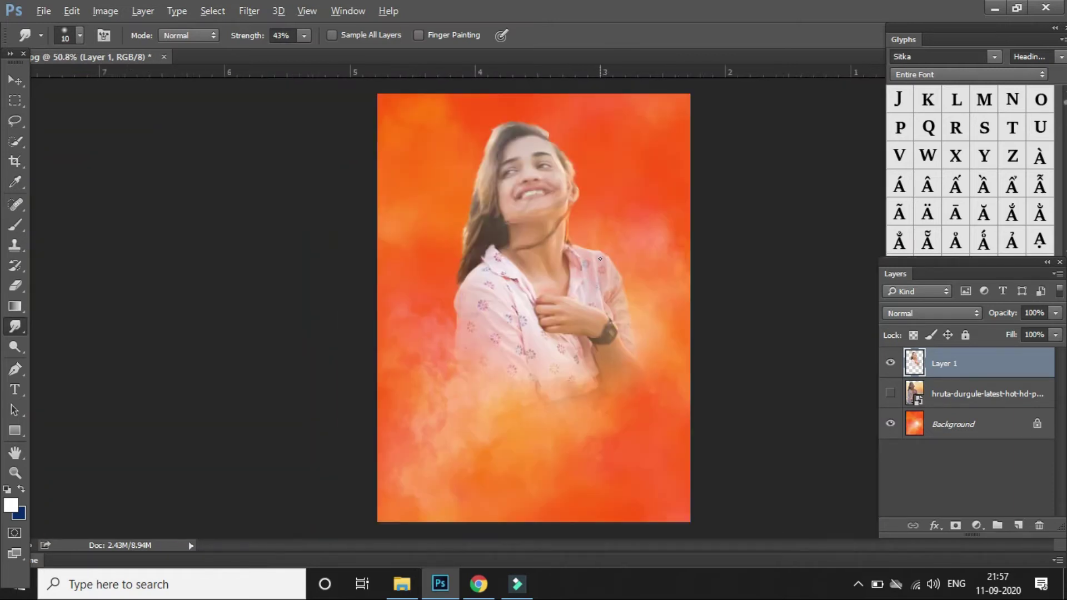
# - Smudge the shirt's sleeves and front with an 80 px brush at 22% strength to soften the floral pattern
pyautogui.scroll(3, 596, 196)
pyautogui.click(379, 202)
pyautogui.moveTo(341, 354); pyautogui.dragTo(345, 425)
pyautogui.moveTo(450, 443); pyautogui.dragTo(410, 301)
pyautogui.click(304, 35)
pyautogui.moveTo(304, 54); pyautogui.dragTo(280, 53)
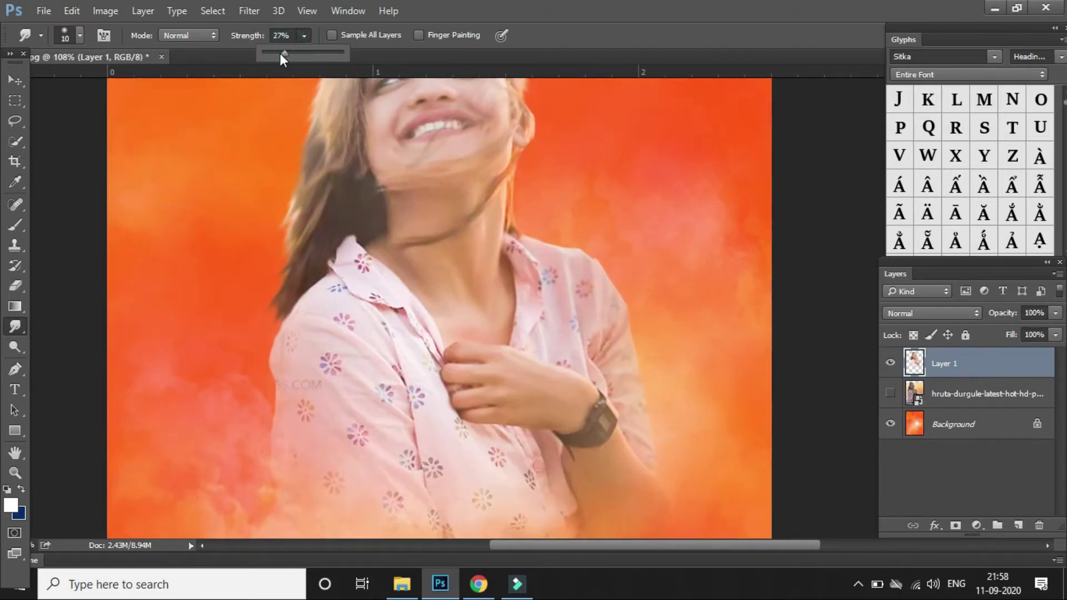
pyautogui.press(']')
pyautogui.press(']')
pyautogui.press(']')
pyautogui.press(']')
pyautogui.press(']')
pyautogui.press(']')
pyautogui.press(']')
pyautogui.moveTo(367, 356)
pyautogui.mouseDown()
pyautogui.moveTo(347, 411)
pyautogui.moveTo(349, 284)
pyautogui.moveTo(376, 305)
pyautogui.mouseUp()
pyautogui.moveTo(591, 298); pyautogui.dragTo(612, 374)
pyautogui.scroll(-4, 431, 238)
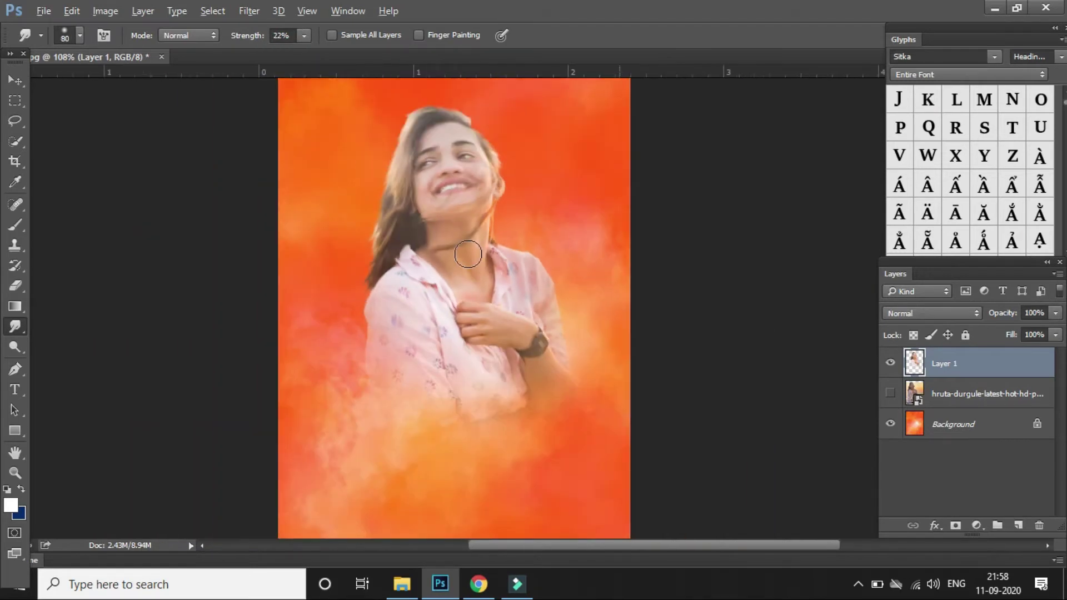
# - Fade the lower edge of the portrait with a 436 px Eraser and move the portrait slightly down on the canvas
pyautogui.click(12, 285)
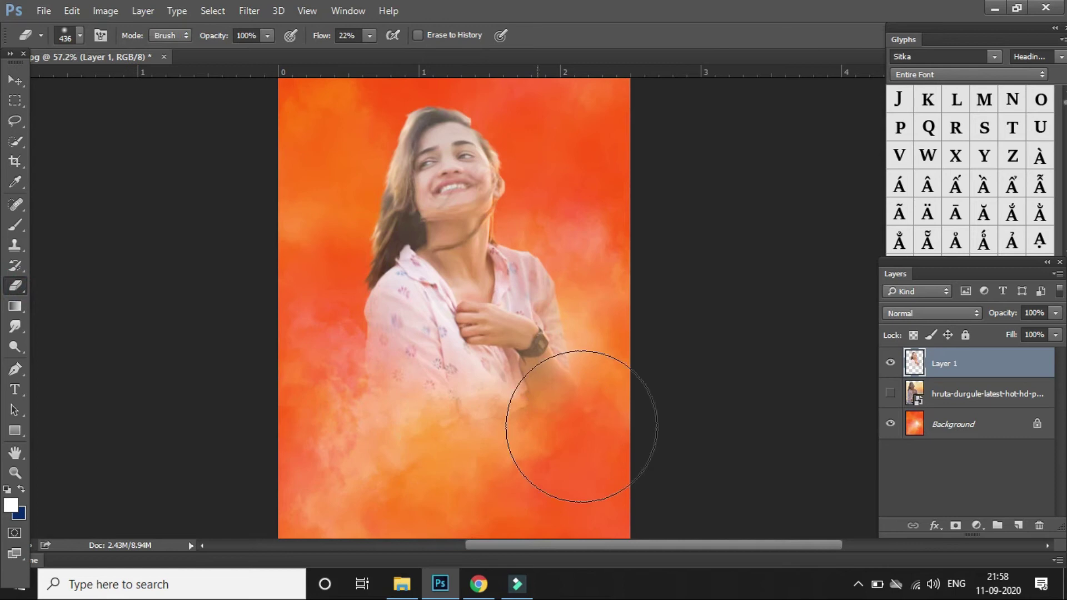
pyautogui.moveTo(970, 395); pyautogui.dragTo(981, 366)
pyautogui.click(980, 365)
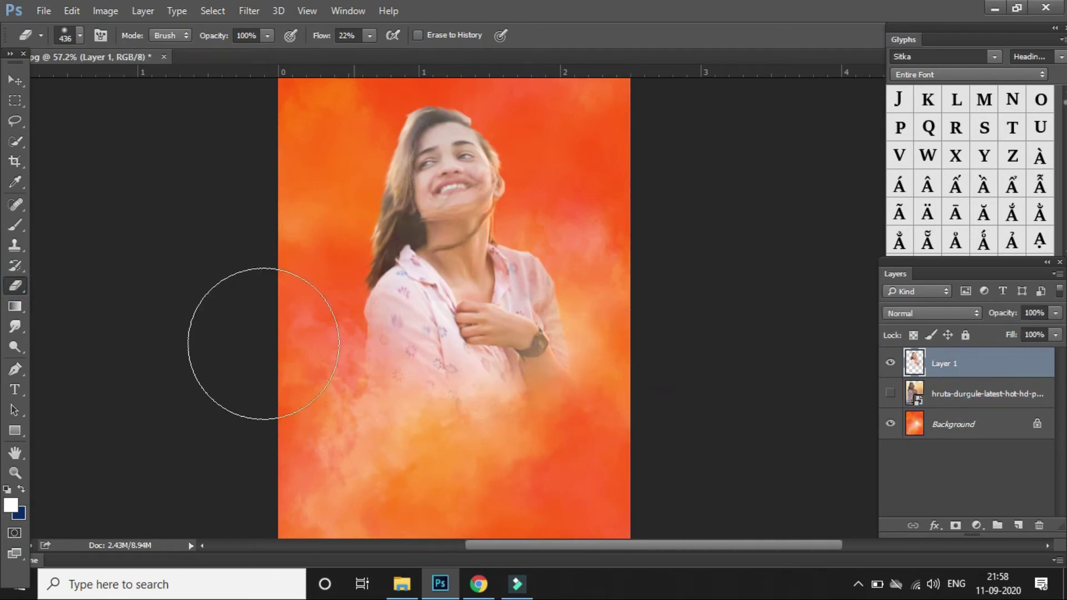
pyautogui.click(15, 80)
pyautogui.moveTo(495, 295); pyautogui.dragTo(494, 335)
pyautogui.scroll(-2, 493, 335)
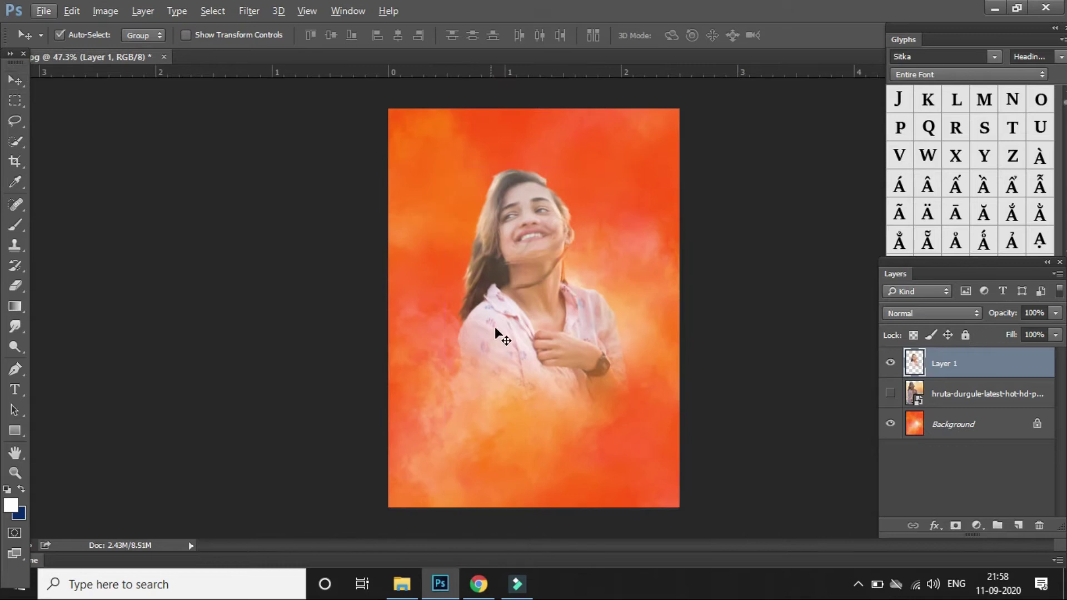
# - Try to stretch the portrait to 159.69% width and 125.05% height and shift it up on the canvas
pyautogui.hotkey('ctrl', 't')
pyautogui.moveTo(647, 160); pyautogui.dragTo(691, 117)
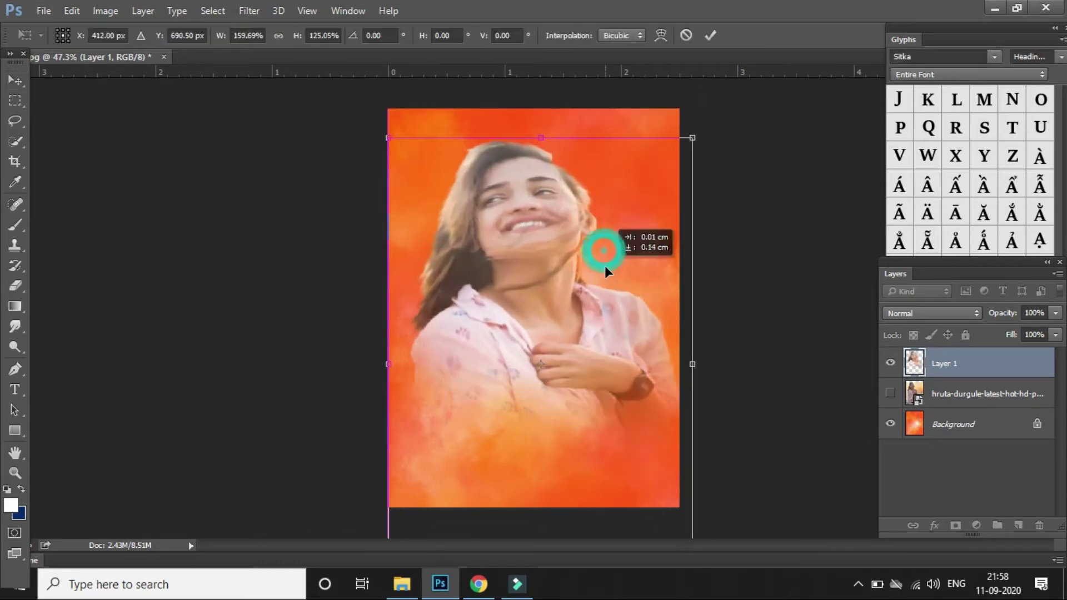
pyautogui.moveTo(691, 265); pyautogui.dragTo(691, 167)
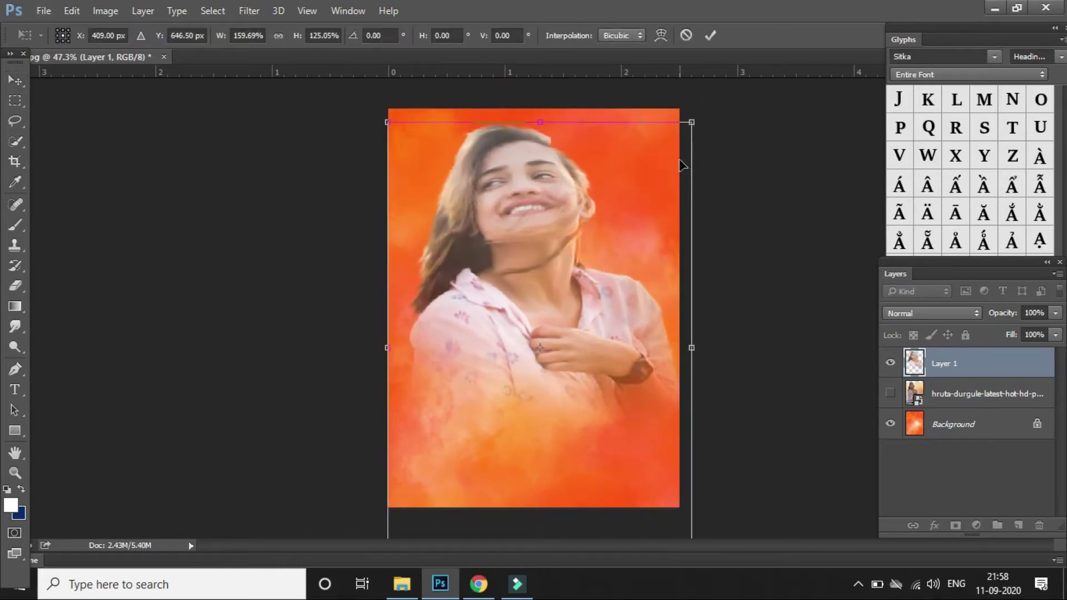
pyautogui.click(715, 41)
pyautogui.hotkey('ctrl', 'z')
# - Scale the portrait evenly to about 133%, reposition it on the canvas and set its blend mode to Luminosity
pyautogui.hotkey('ctrl', 't')
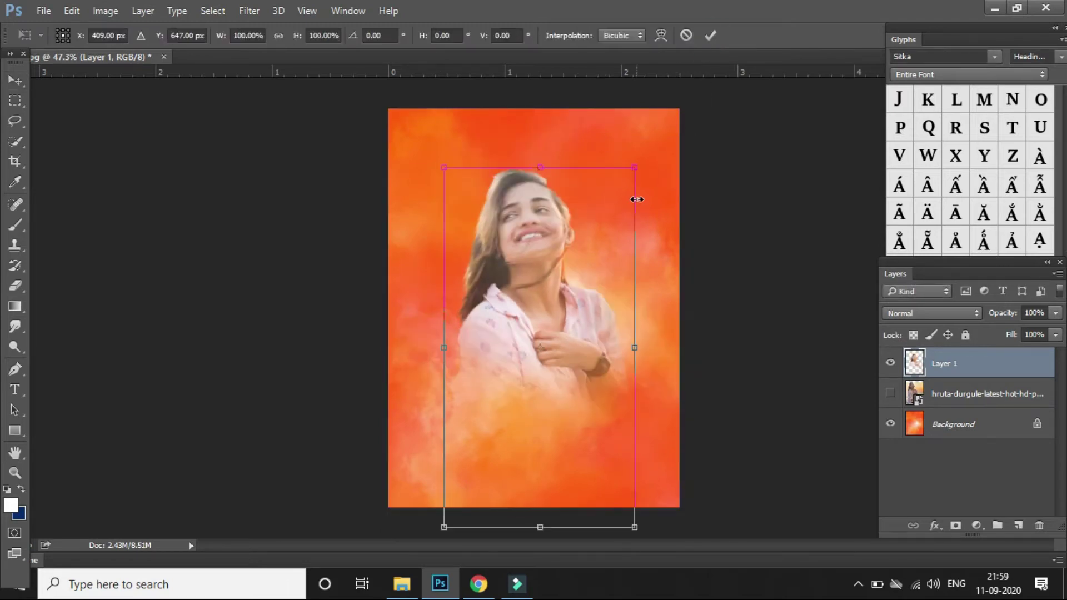
pyautogui.moveTo(637, 159); pyautogui.dragTo(673, 97)
pyautogui.moveTo(631, 221); pyautogui.dragTo(597, 285)
pyautogui.moveTo(675, 111); pyautogui.dragTo(662, 146)
pyautogui.moveTo(562, 305); pyautogui.dragTo(571, 271)
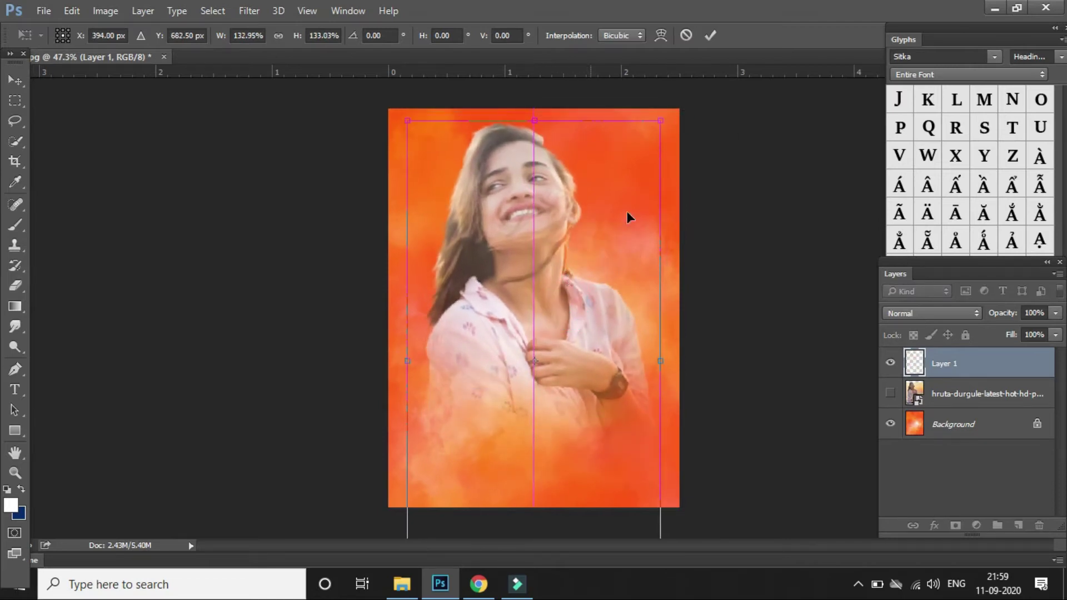
pyautogui.click(709, 36)
pyautogui.click(909, 314)
pyautogui.click(910, 302)
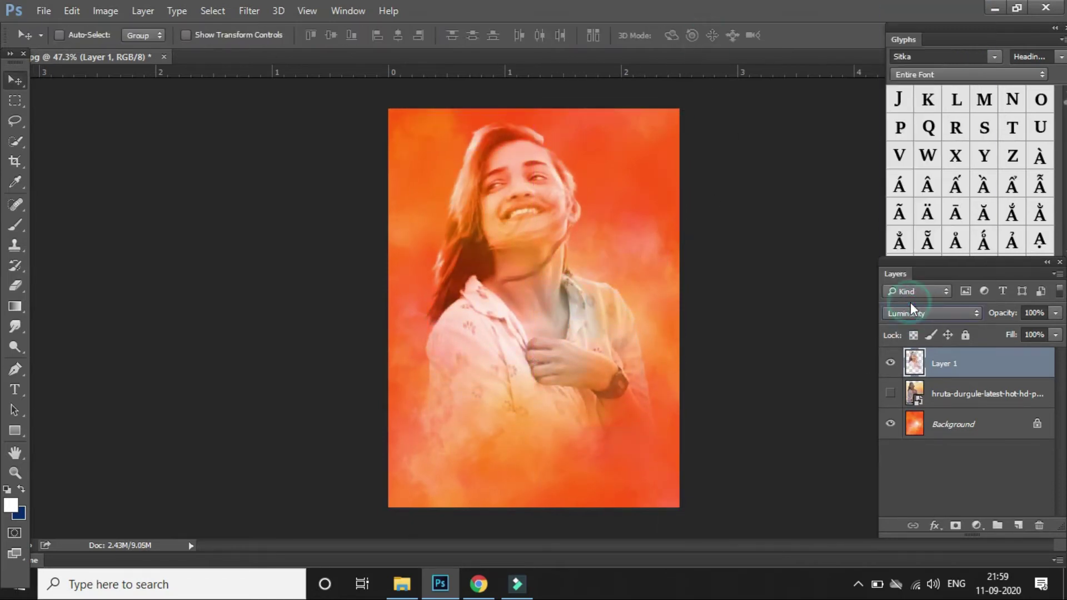
# - Add a new layer and paint red (ff0000) around the canvas edges with a 1200 px textured brush
pyautogui.click(1018, 526)
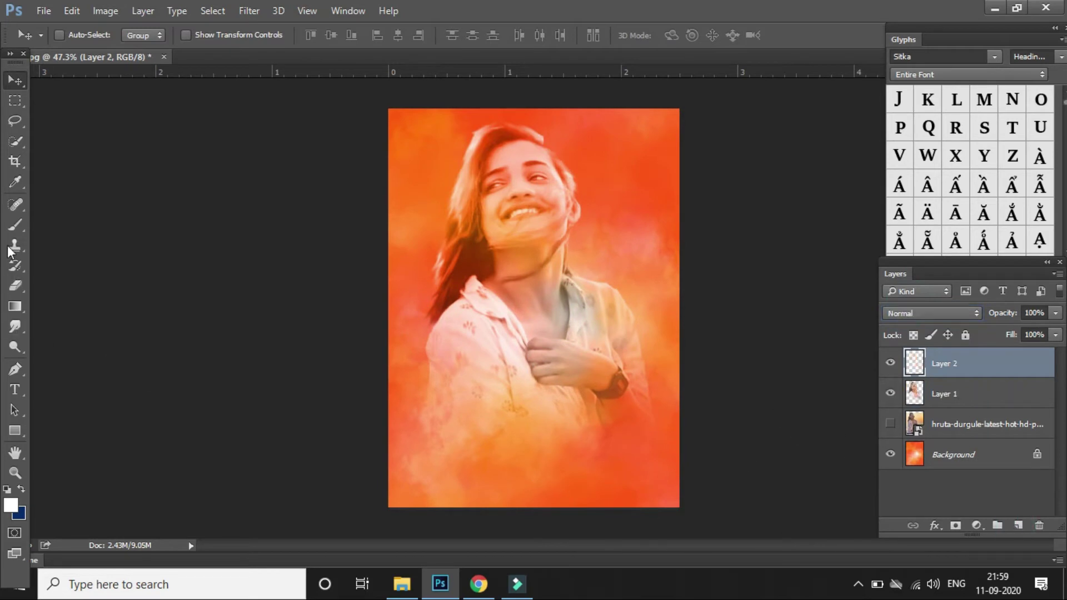
pyautogui.click(15, 225)
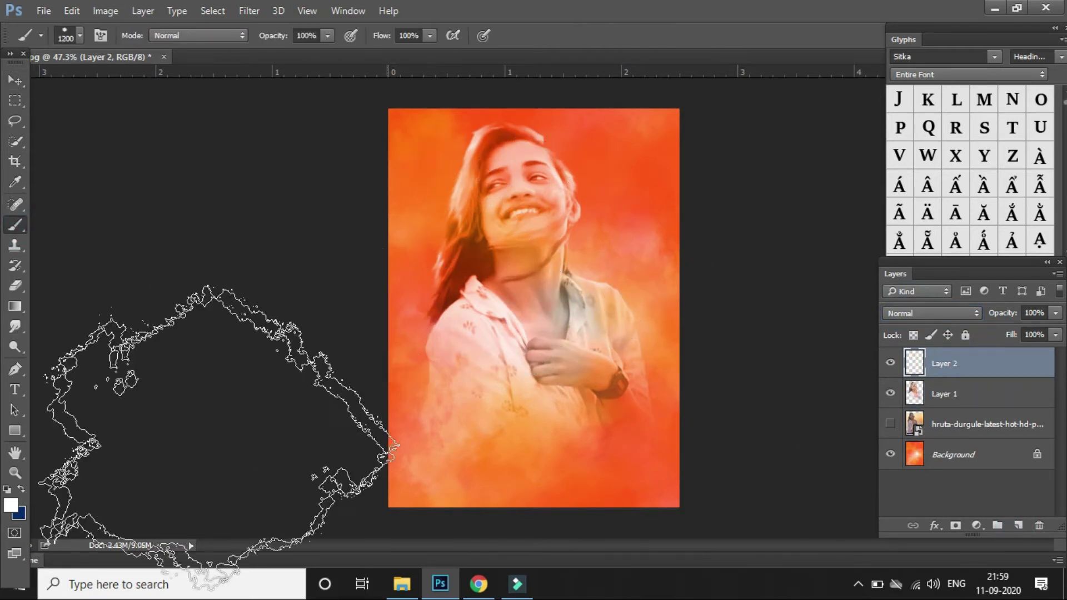
pyautogui.click(11, 505)
pyautogui.click(796, 166)
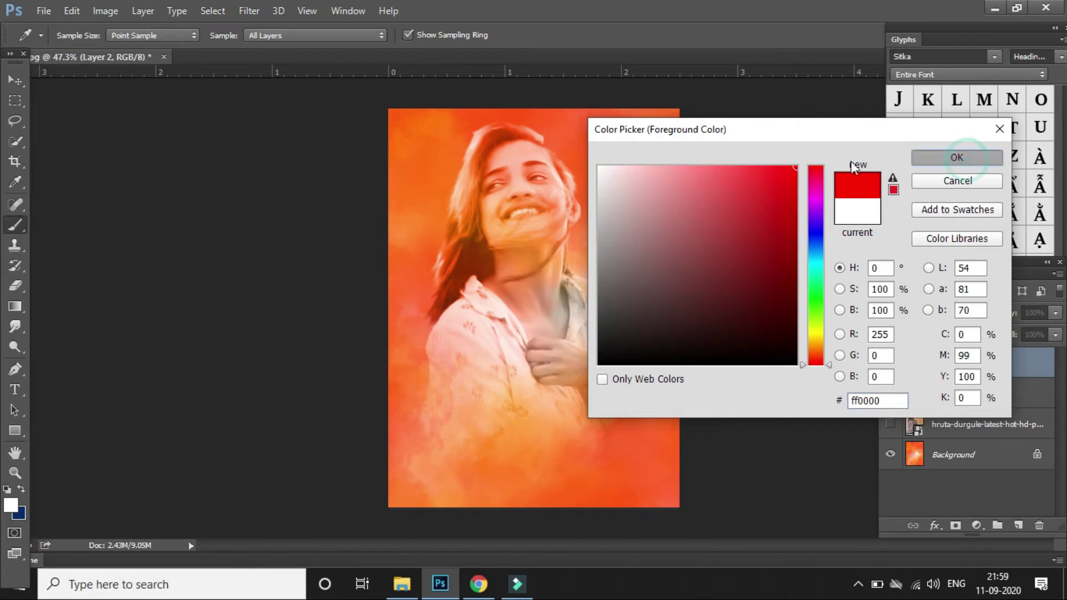
pyautogui.click(957, 160)
pyautogui.moveTo(889, 167)
pyautogui.mouseDown()
pyautogui.moveTo(789, 500)
pyautogui.moveTo(688, 515)
pyautogui.moveTo(359, 519)
pyautogui.moveTo(233, 250)
pyautogui.moveTo(357, 143)
pyautogui.moveTo(639, 139)
pyautogui.mouseUp()
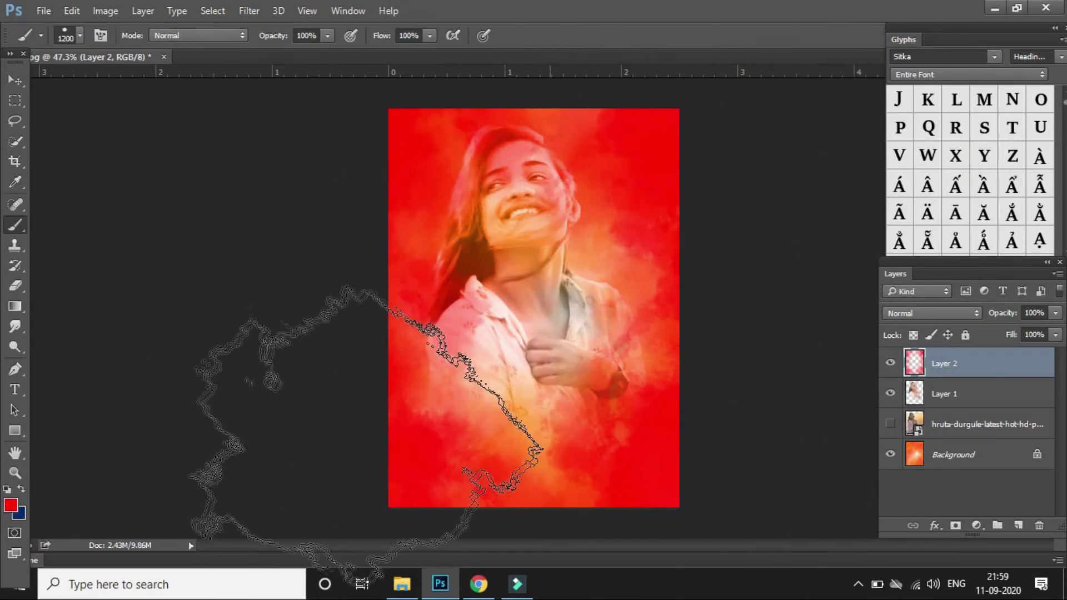
# - Place the red paint layer beneath the portrait layer and reduce its opacity to 57%
pyautogui.click(15, 80)
pyautogui.keyDown('shift'); pyautogui.click(994, 395); pyautogui.keyUp('shift')
pyautogui.moveTo(995, 398); pyautogui.dragTo(916, 410)
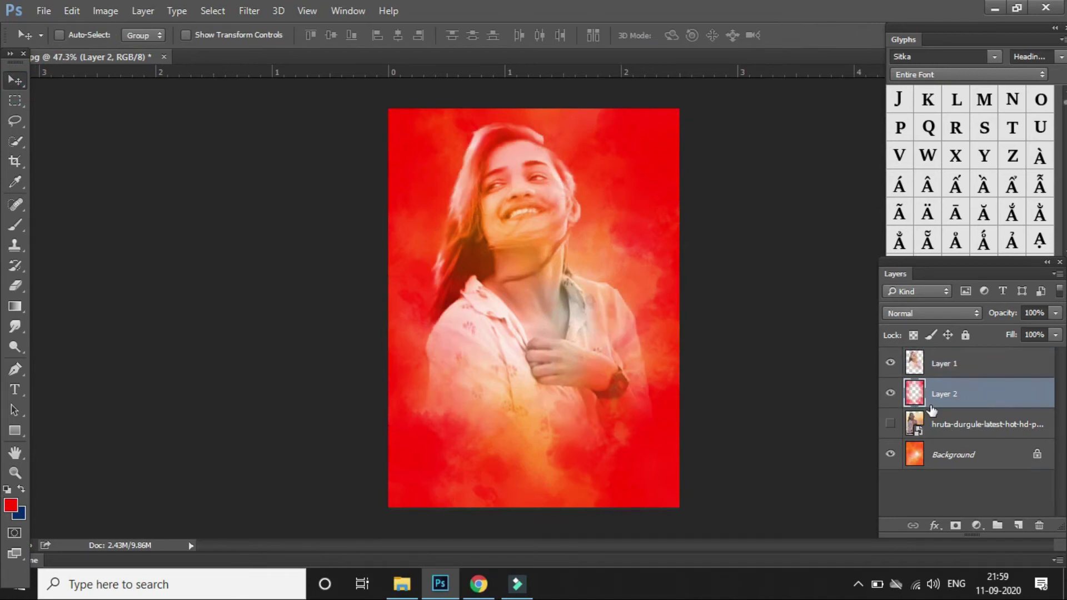
pyautogui.moveTo(1031, 327); pyautogui.dragTo(1016, 327)
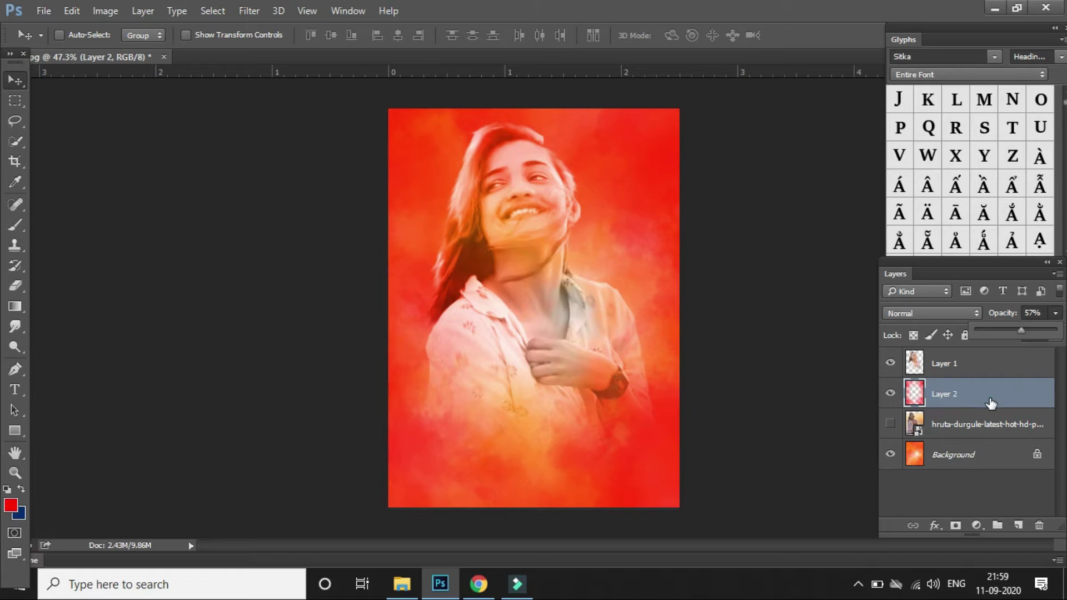
# - Add a new layer directly above the red paint layer and set the foreground color to white
pyautogui.click(1019, 526)
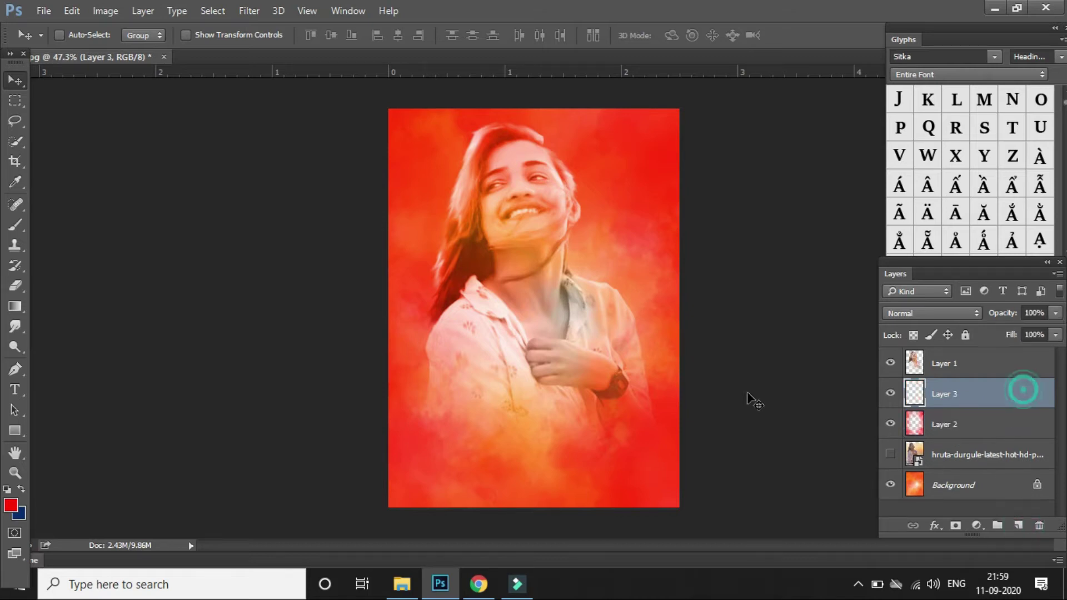
pyautogui.click(10, 506)
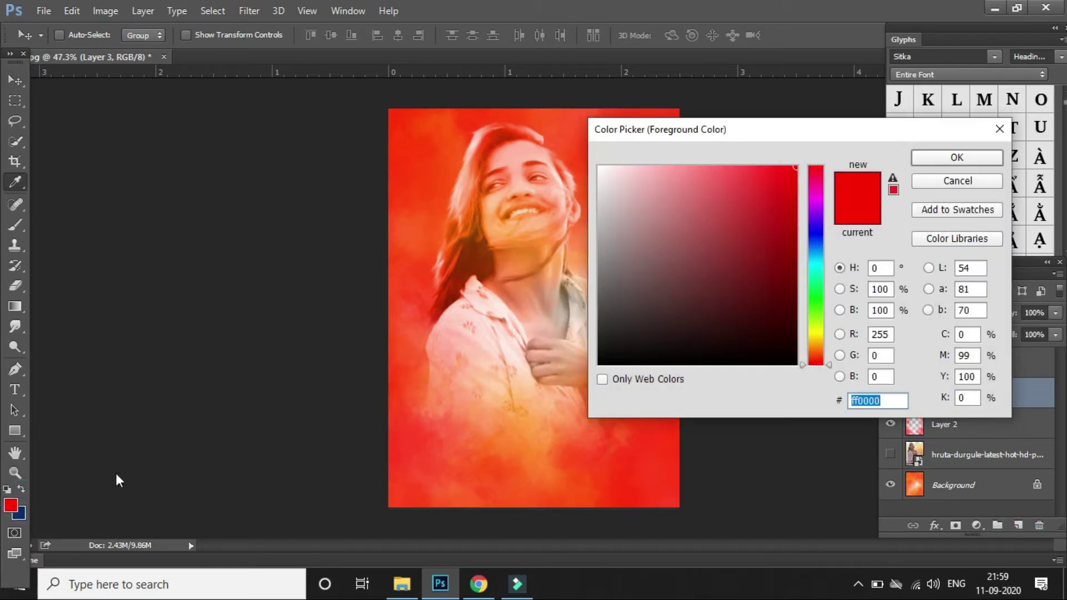
pyautogui.click(957, 157)
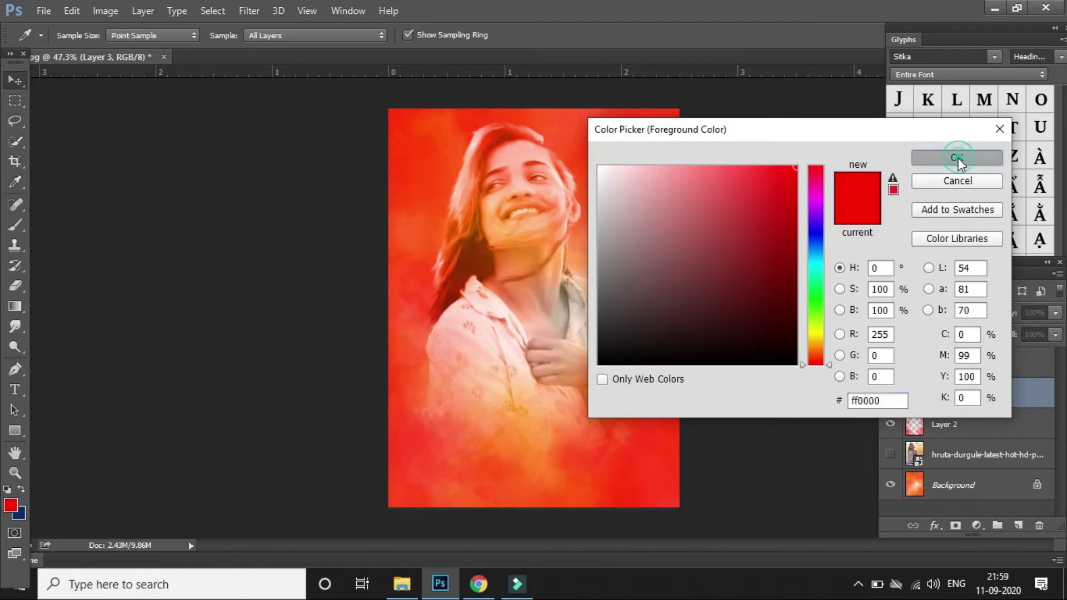
pyautogui.click(10, 505)
pyautogui.click(600, 167)
pyautogui.click(949, 162)
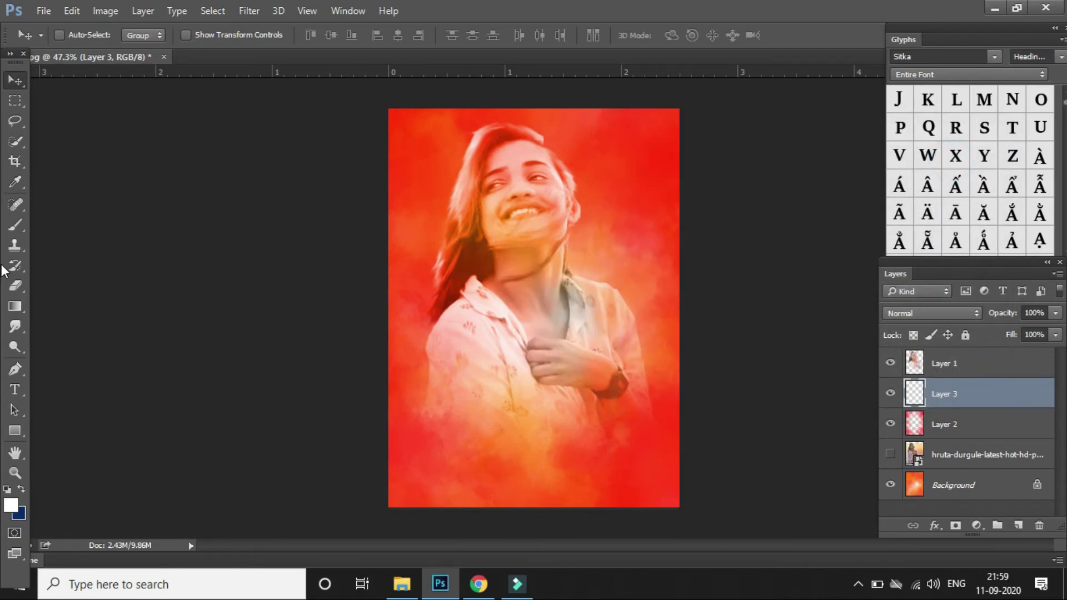
# - Paint white behind the woman's head and body with the 1200 px textured brush, undoing a surplus stroke
pyautogui.click(15, 226)
pyautogui.click(573, 342)
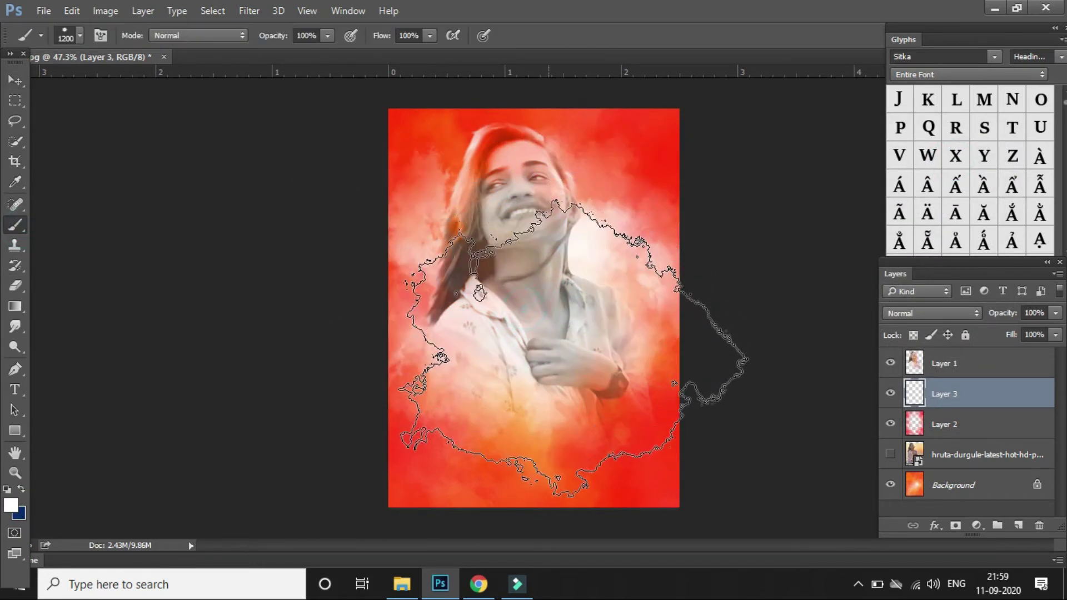
pyautogui.click(536, 270)
pyautogui.moveTo(584, 389)
pyautogui.mouseDown()
pyautogui.moveTo(572, 227)
pyautogui.moveTo(560, 274)
pyautogui.moveTo(575, 406)
pyautogui.mouseUp()
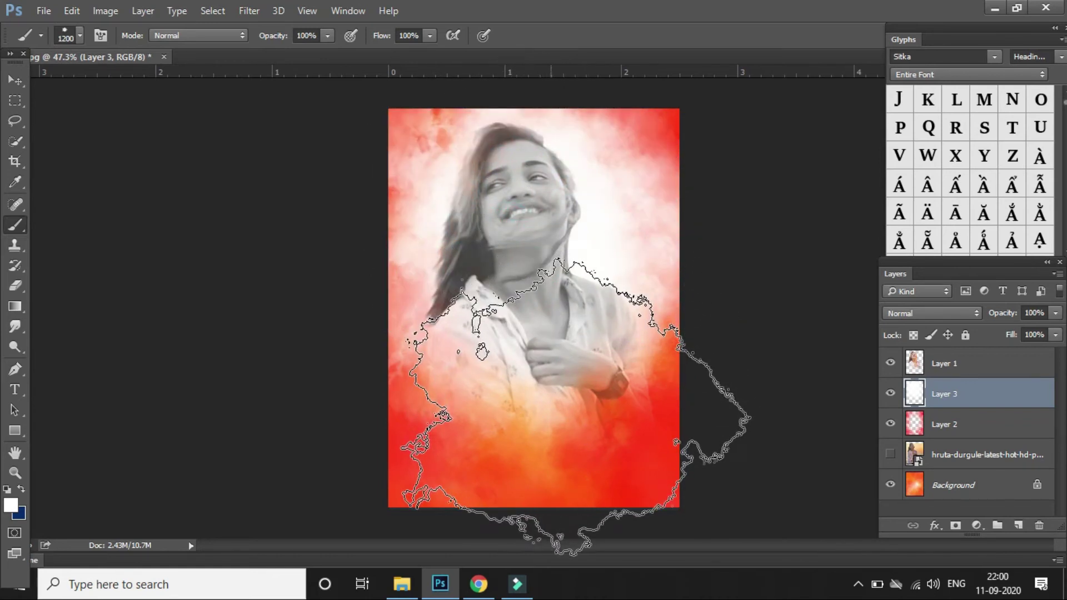
pyautogui.hotkey('ctrl', 'z')
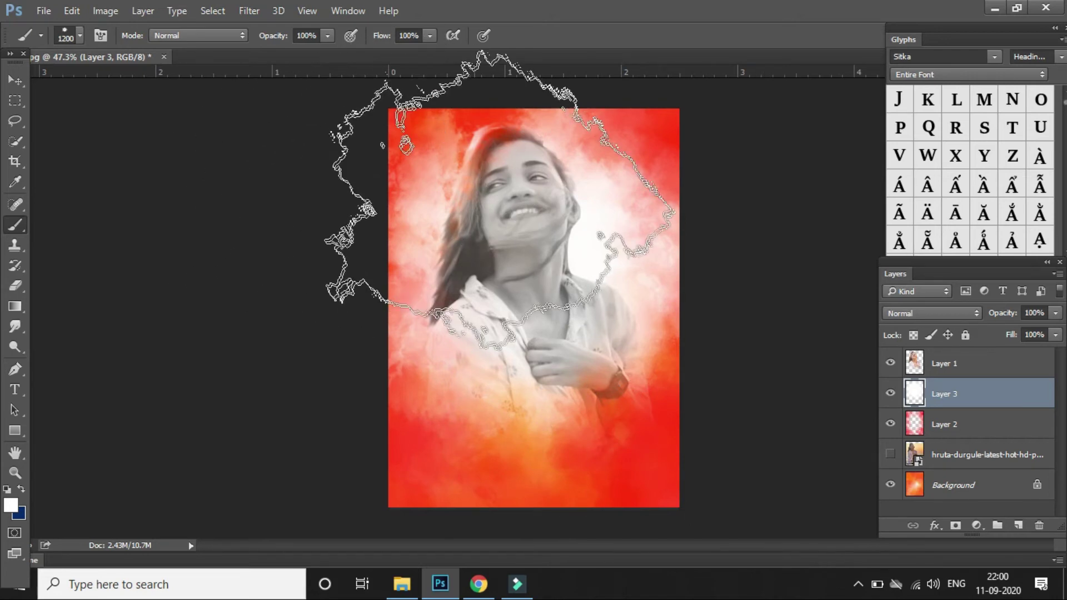
pyautogui.click(535, 361)
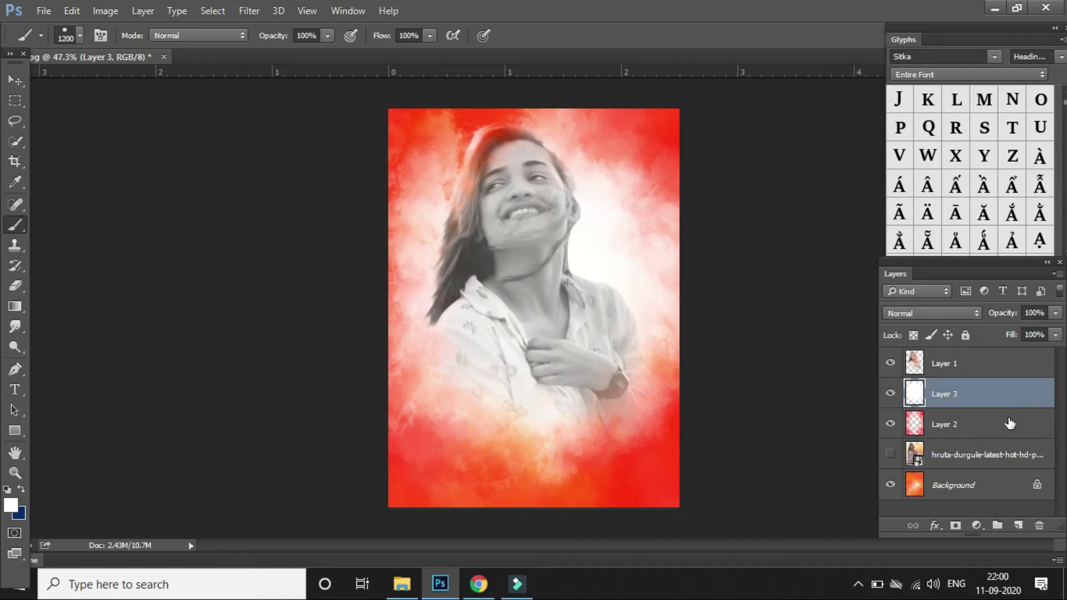
# - Add the white text HRUTA at 60 pt in Square721 BT Bold over the lower part of the poster
pyautogui.click(15, 81)
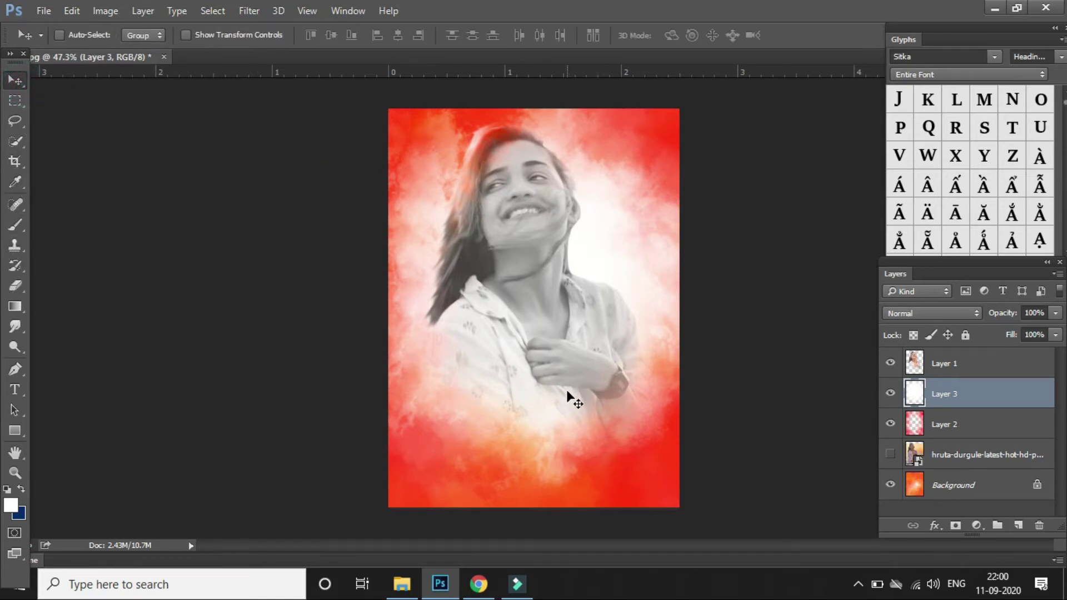
pyautogui.click(15, 389)
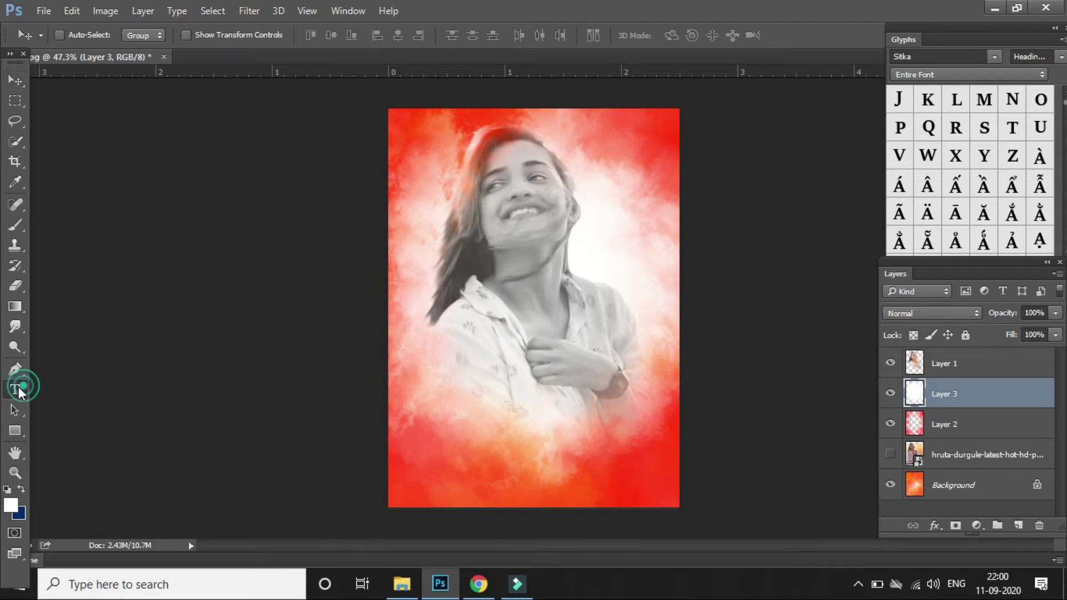
pyautogui.click(465, 431)
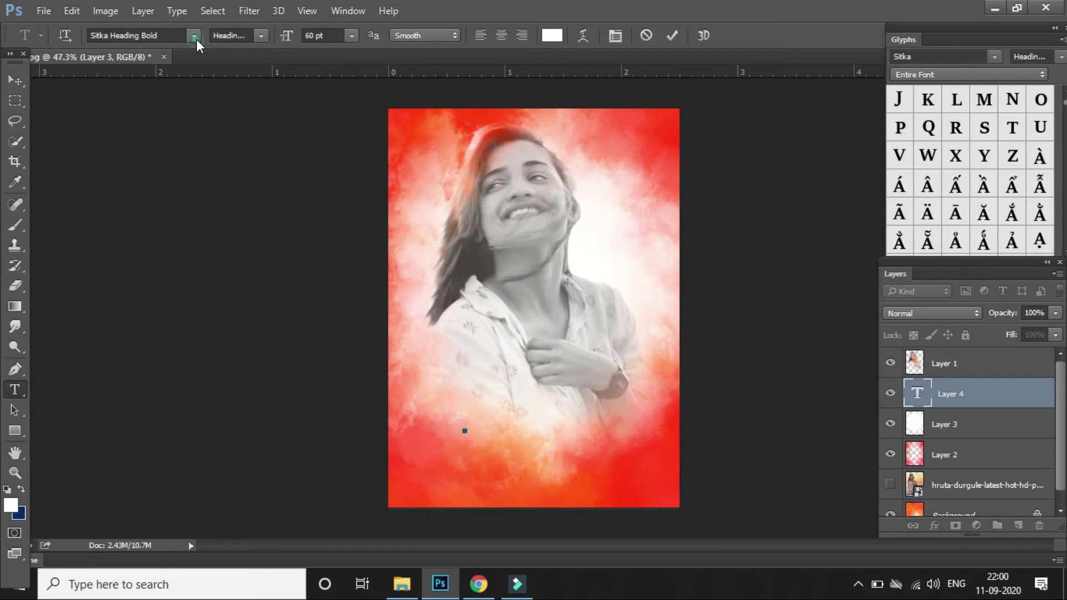
pyautogui.click(194, 35)
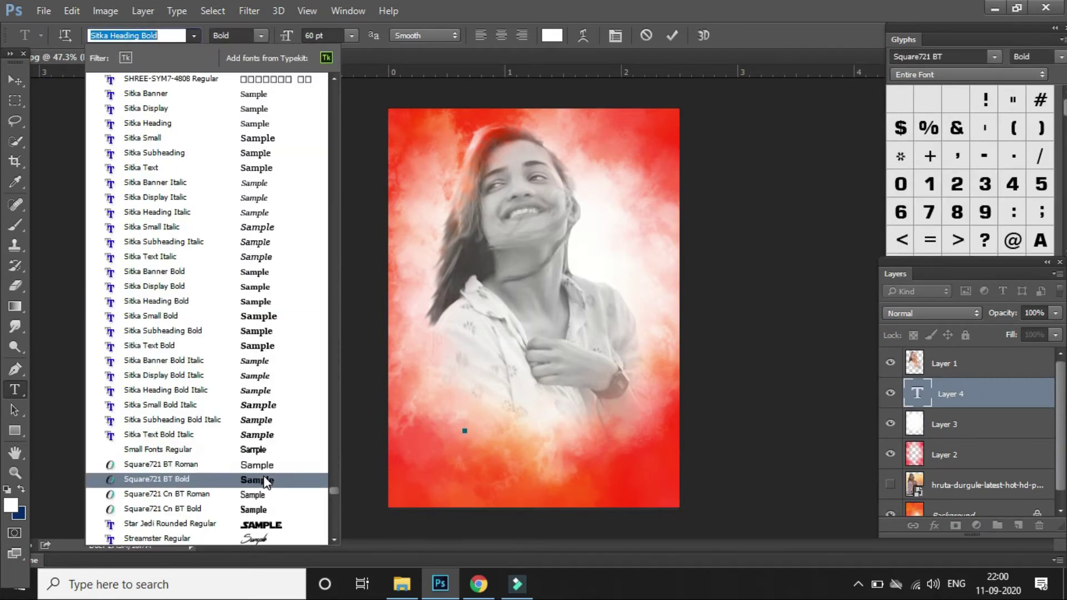
pyautogui.click(265, 481)
pyautogui.scroll(-5, 902, 162)
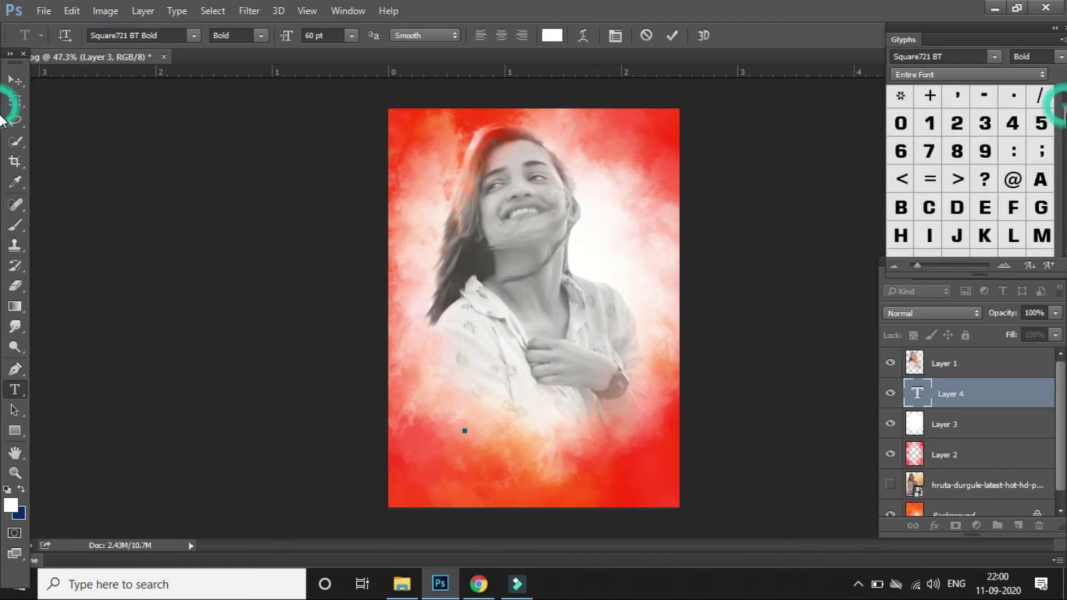
pyautogui.click(900, 158)
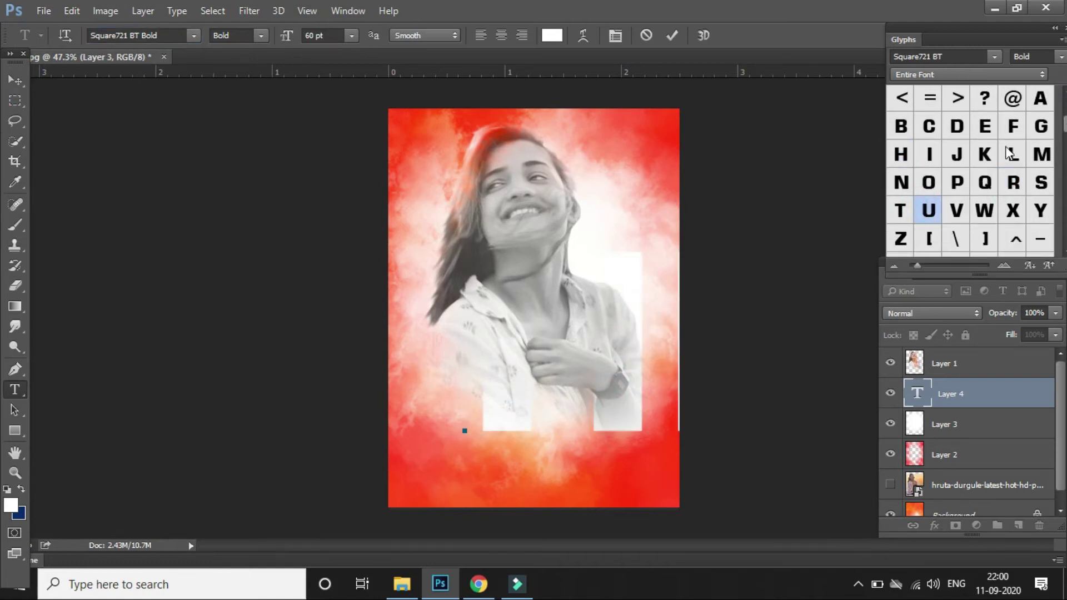
pyautogui.click(1039, 99)
pyautogui.click(18, 81)
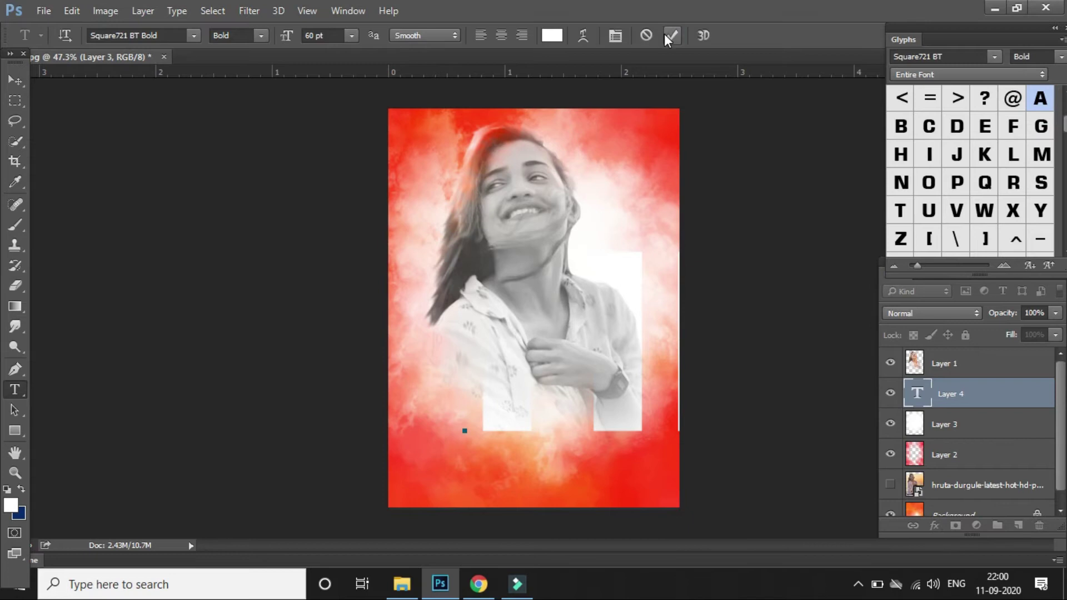
# - Place the HRUTA text layer directly above the Background and scale it down to about 31% across the poster's lower edge
pyautogui.hotkey('ctrl', '[')
pyautogui.hotkey('ctrl', '[')
pyautogui.hotkey('ctrl', '[')
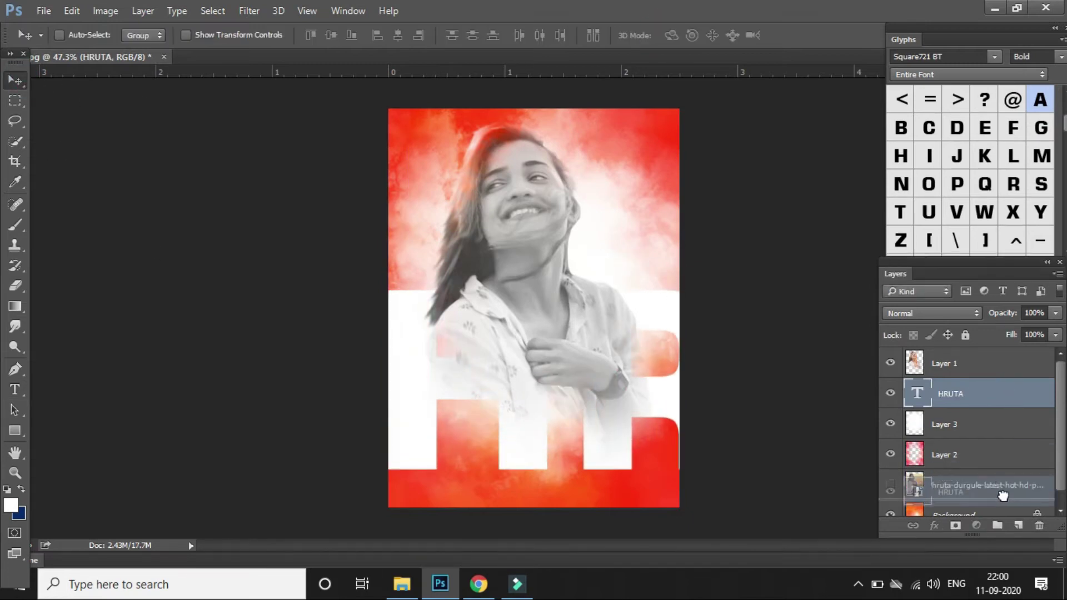
pyautogui.hotkey('ctrl', 't')
pyautogui.moveTo(770, 365); pyautogui.dragTo(425, 317)
pyautogui.press('super+space')
pyautogui.moveTo(378, 373); pyautogui.dragTo(621, 460)
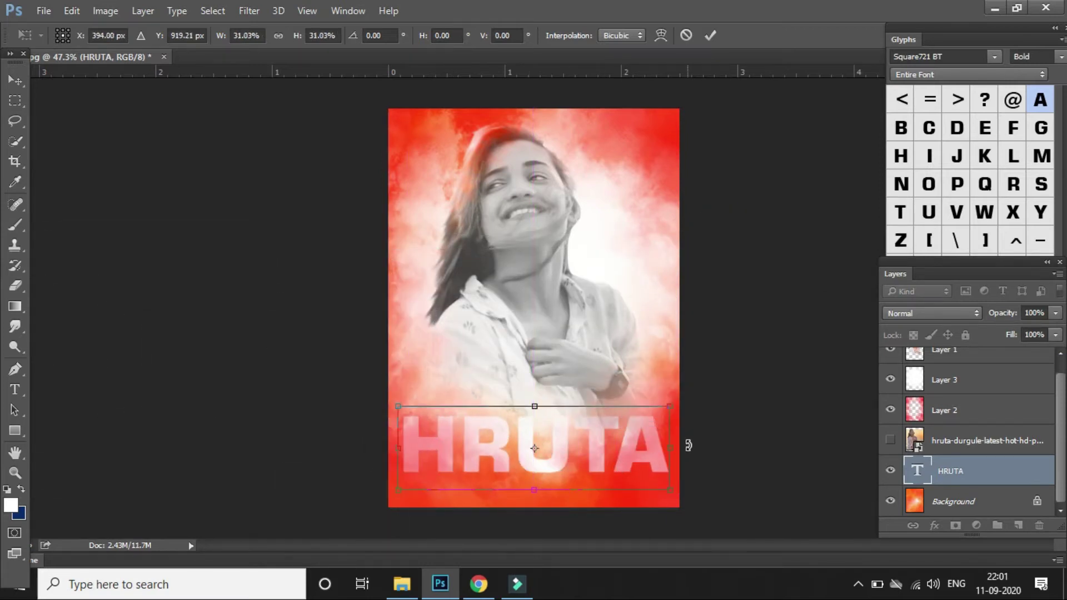
pyautogui.click(711, 35)
pyautogui.moveTo(559, 485); pyautogui.dragTo(562, 453)
# - Compare other fonts on the HRUTA text, reapply Square721 BT Bold and nudge the lettering slightly
pyautogui.click(15, 389)
pyautogui.click(428, 441)
pyautogui.hotkey('ctrl', 'a')
pyautogui.click(194, 35)
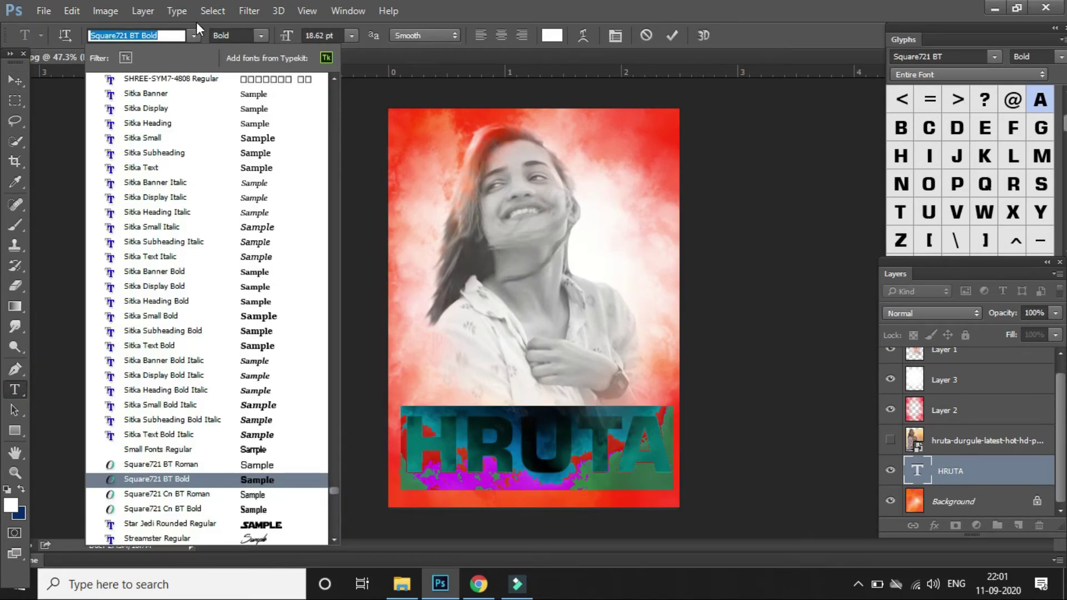
pyautogui.scroll(-1, 205, 132)
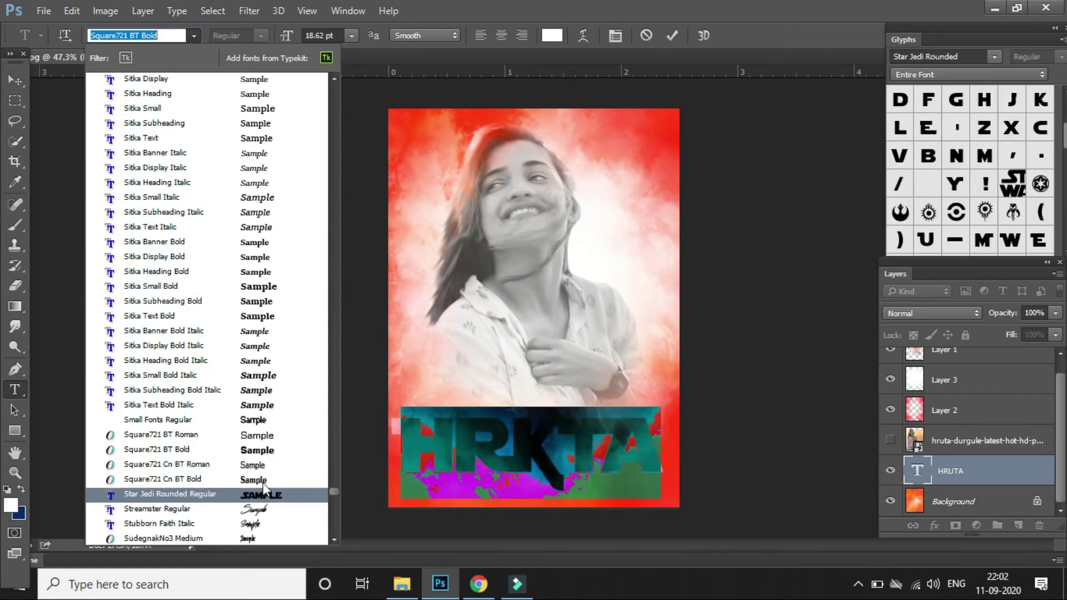
pyautogui.click(262, 449)
pyautogui.click(672, 35)
pyautogui.press('v')
pyautogui.moveTo(614, 459); pyautogui.dragTo(620, 451)
# - Place the gold image images (22) from the Downloads folder in File Explorer over the lettering and clip it to the HRUTA text layer
pyautogui.click(402, 584)
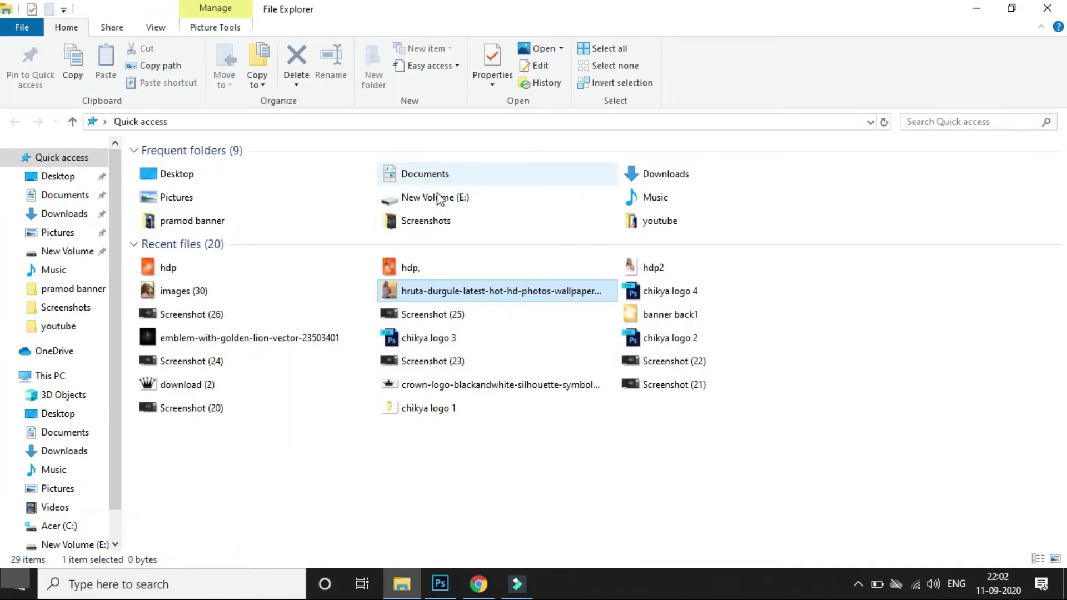
pyautogui.doubleClick(643, 171)
pyautogui.scroll(-5, 479, 313)
pyautogui.moveTo(441, 466)
pyautogui.mouseDown()
pyautogui.moveTo(440, 584)
pyautogui.moveTo(458, 474)
pyautogui.mouseUp()
pyautogui.moveTo(638, 337); pyautogui.dragTo(639, 472)
pyautogui.click(932, 313)
pyautogui.press('Escape')
pyautogui.press('Return')
pyautogui.rightClick(1010, 488)
pyautogui.click(740, 417)
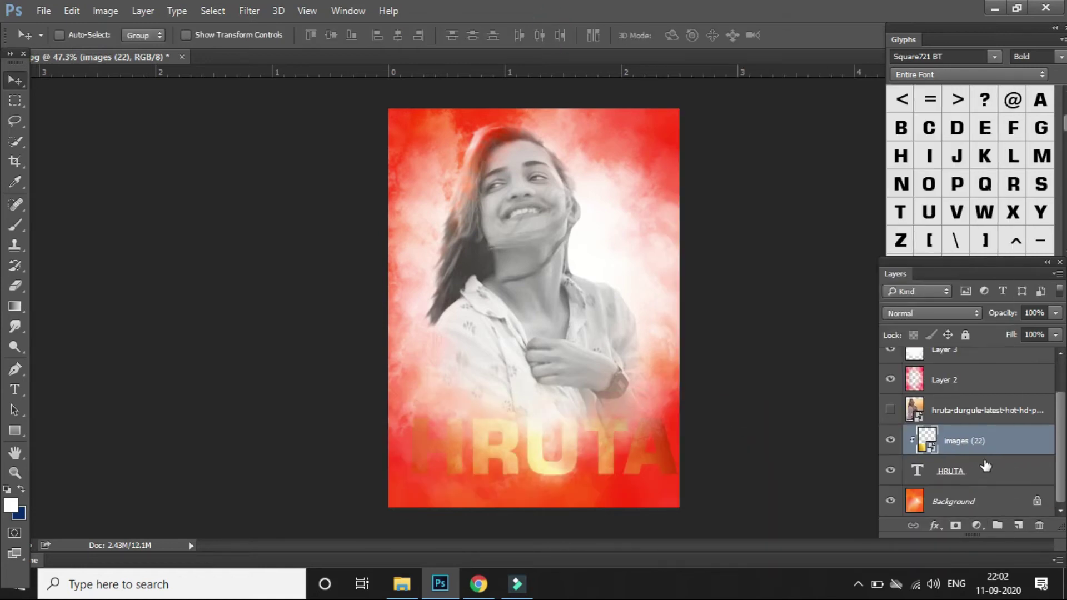
# - Paint bright red on the Background layer around the canvas edges with the 1200 px textured brush
pyautogui.click(980, 500)
pyautogui.click(16, 227)
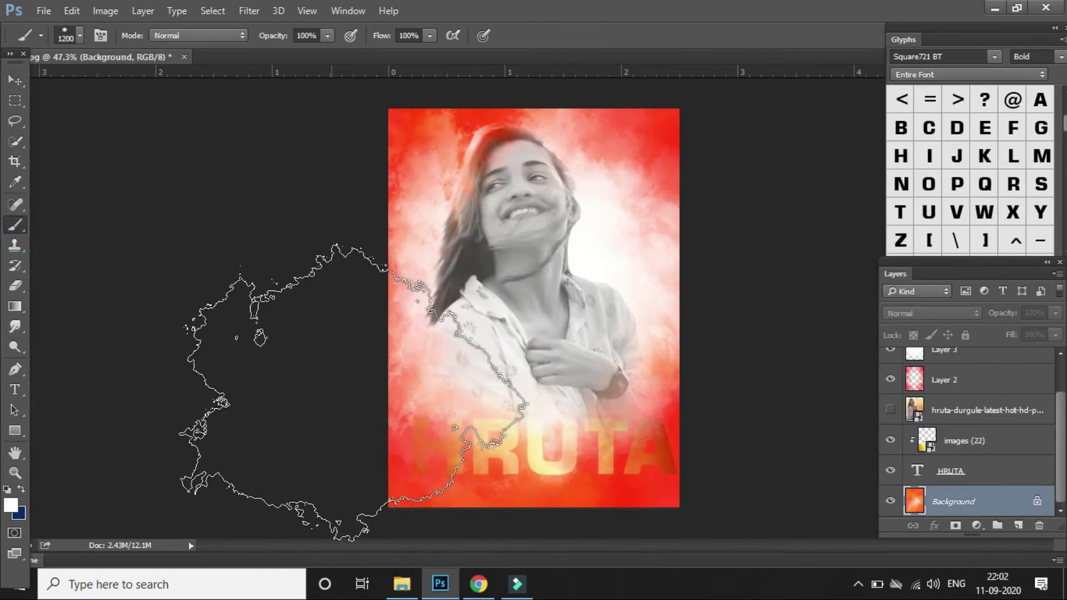
pyautogui.click(11, 505)
pyautogui.click(804, 371)
pyautogui.press('Return')
pyautogui.moveTo(803, 371)
pyautogui.mouseDown()
pyautogui.moveTo(419, 512)
pyautogui.moveTo(883, 339)
pyautogui.mouseUp()
pyautogui.click(276, 396)
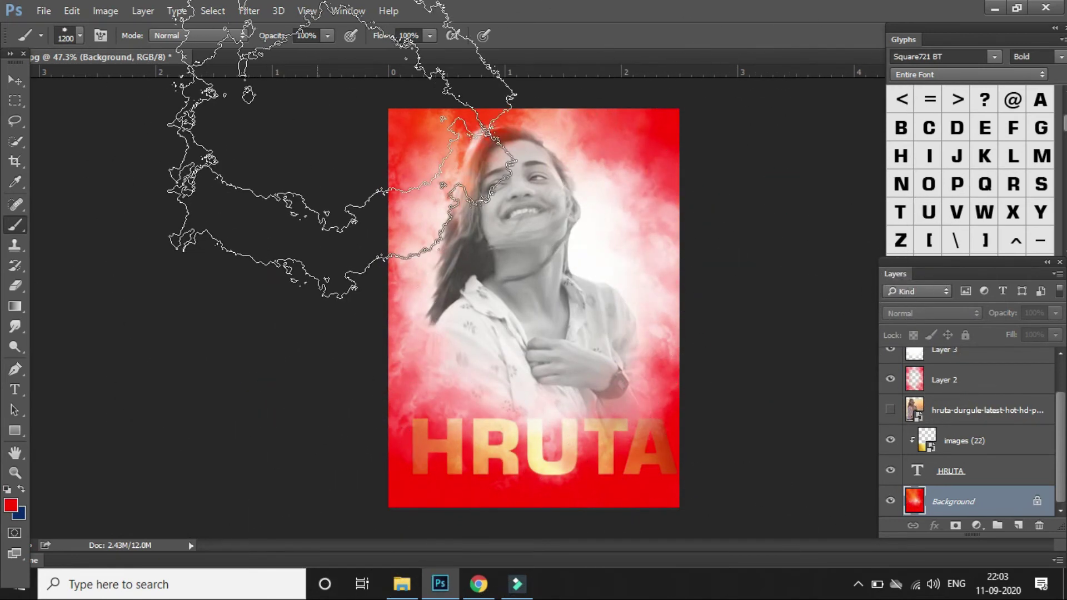
# - Shift the clipped gold image across the lettering and scale the HRUTA text down so it fits inside the poster's width
pyautogui.click(1017, 440)
pyautogui.press('v')
pyautogui.moveTo(549, 456); pyautogui.dragTo(593, 456)
pyautogui.keyDown('ctrl'); pyautogui.click(540, 456); pyautogui.keyUp('ctrl')
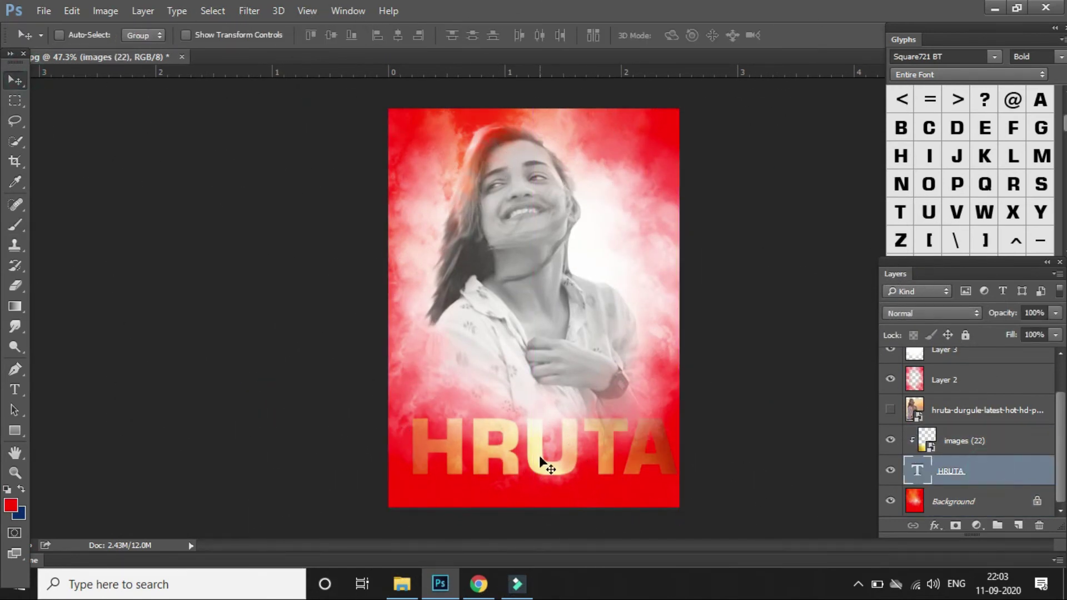
pyautogui.hotkey('ctrl', 't')
pyautogui.moveTo(679, 512); pyautogui.dragTo(632, 485)
pyautogui.click(711, 38)
# - Add a Bevel & Emboss effect to the HRUTA text and strengthen it slightly
pyautogui.doubleClick(1009, 474)
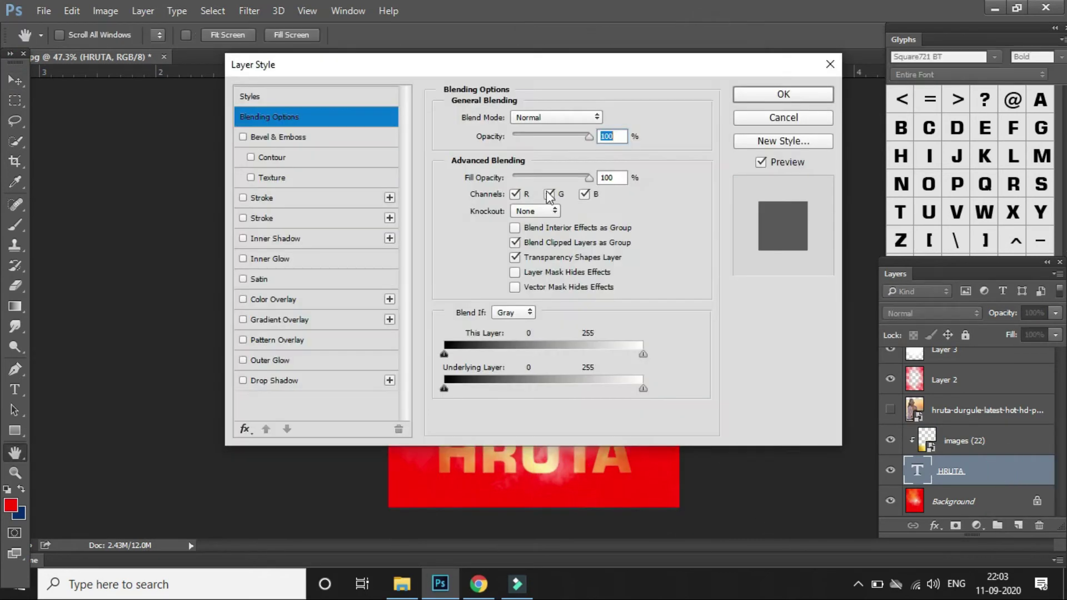
pyautogui.moveTo(389, 59); pyautogui.dragTo(792, 115)
pyautogui.click(646, 190)
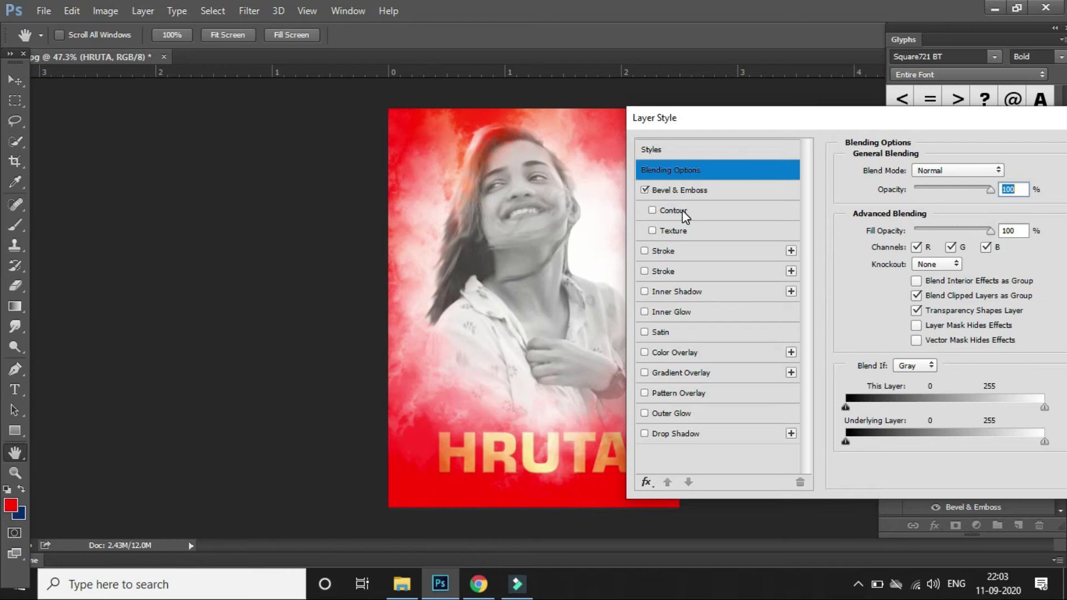
pyautogui.click(675, 190)
pyautogui.moveTo(907, 245)
pyautogui.mouseDown()
pyautogui.moveTo(939, 246)
pyautogui.moveTo(914, 248)
pyautogui.mouseUp()
# - Add a black drop shadow to the HRUTA text with 100% opacity, a -177° angle and 11 px distance
pyautogui.click(667, 434)
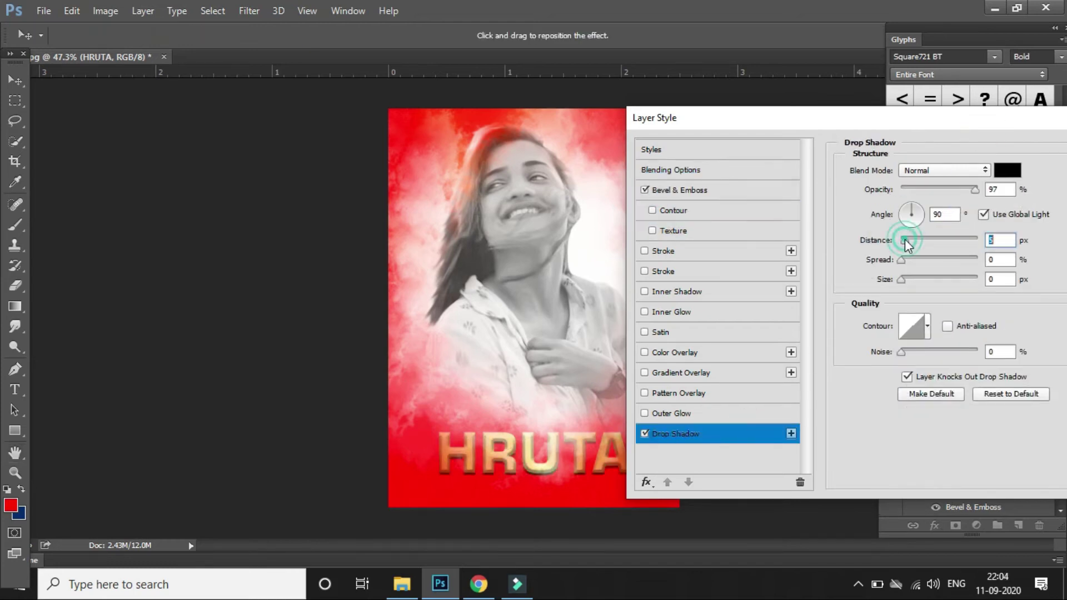
pyautogui.moveTo(911, 209); pyautogui.dragTo(911, 240)
pyautogui.moveTo(974, 190); pyautogui.dragTo(981, 190)
pyautogui.moveTo(945, 119); pyautogui.dragTo(750, 126)
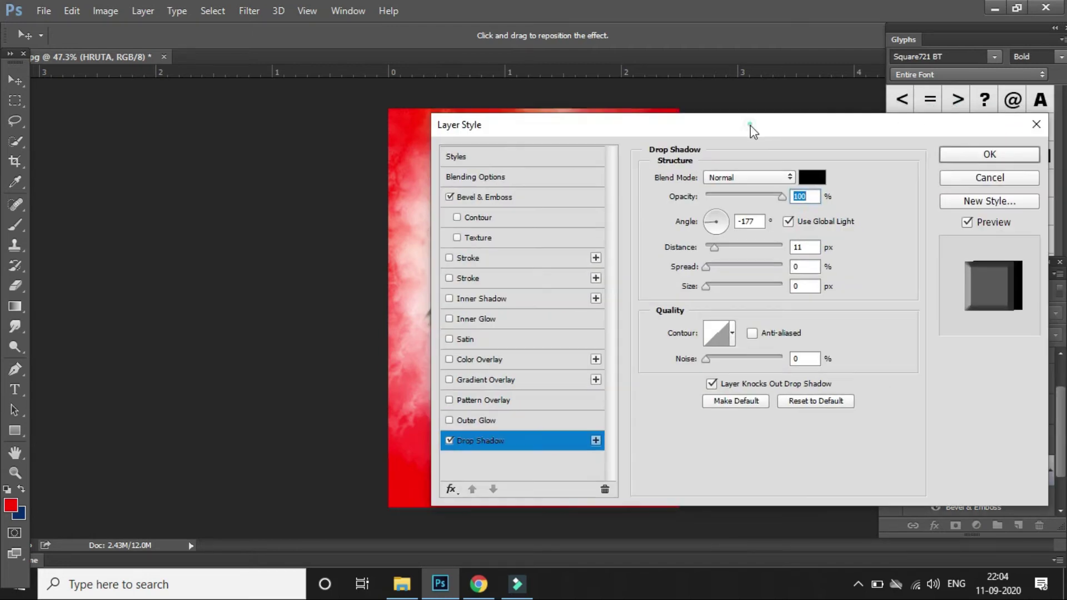
pyautogui.press('Return')
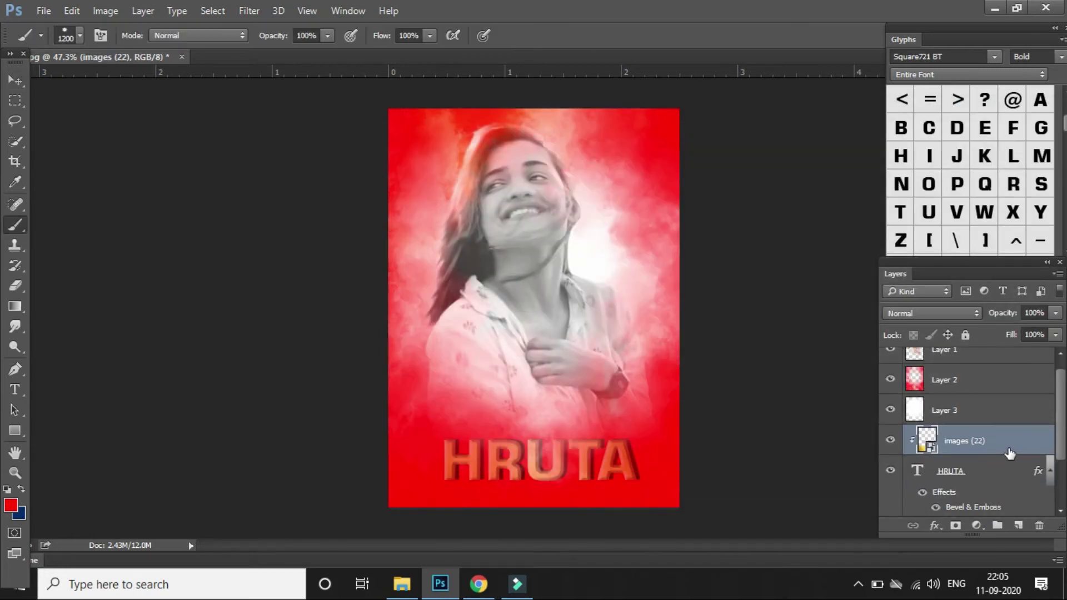
# - Move the gold image and HRUTA text layers between Layer 1 and Layer 2, and clip the image to the text again
pyautogui.moveTo(1010, 456); pyautogui.dragTo(1028, 389)
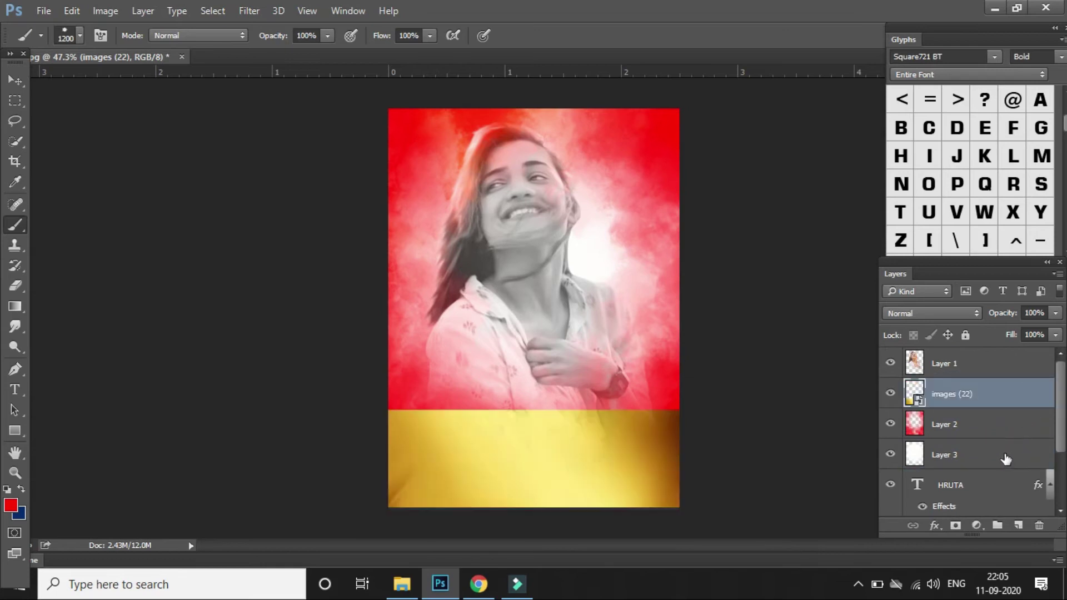
pyautogui.moveTo(995, 488); pyautogui.dragTo(1009, 410)
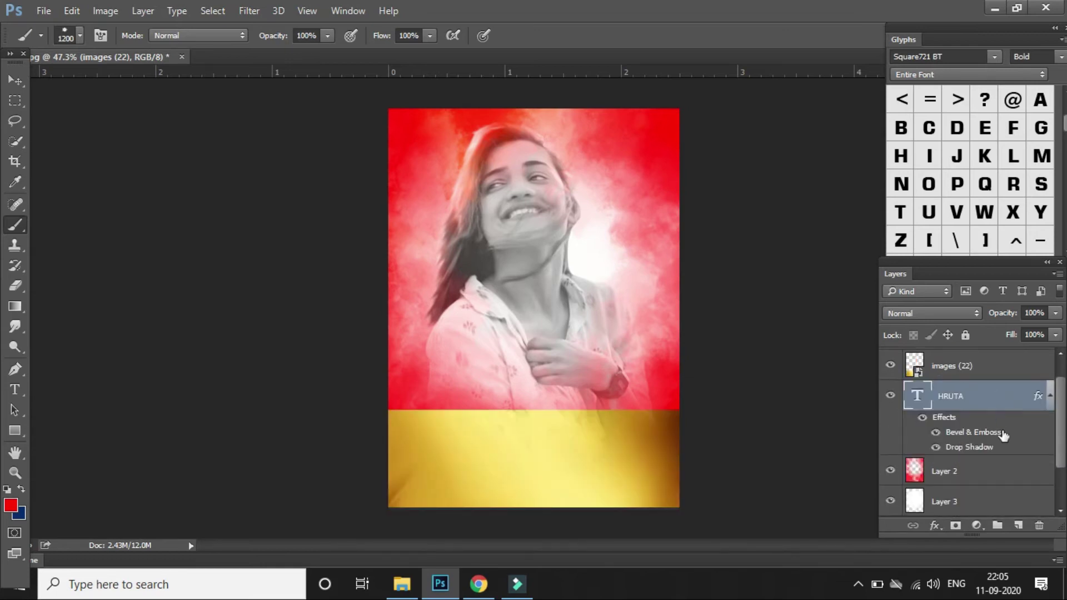
pyautogui.rightClick(1021, 397)
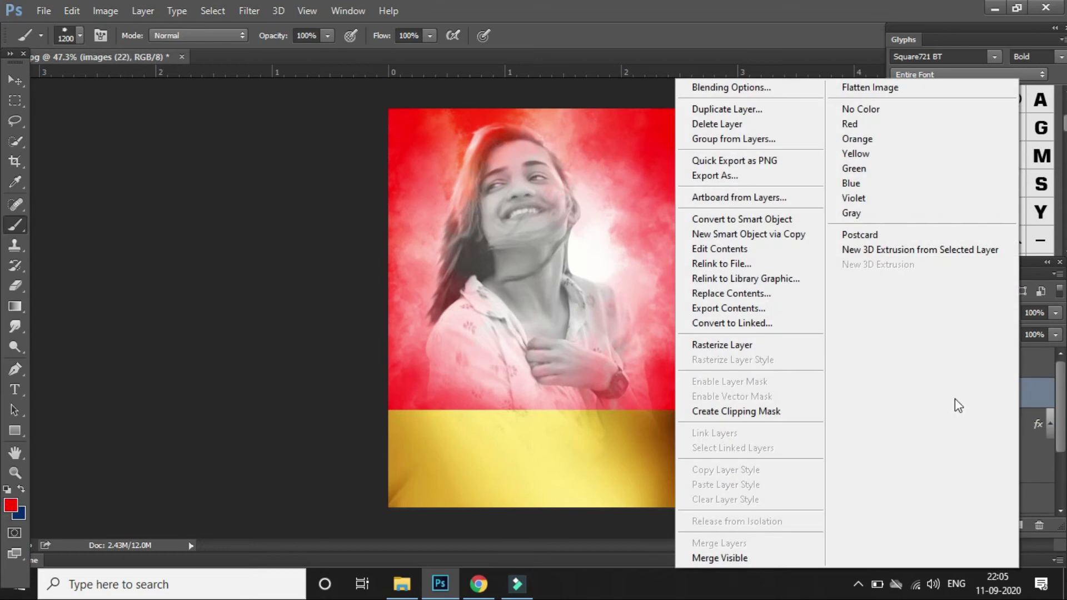
pyautogui.click(759, 411)
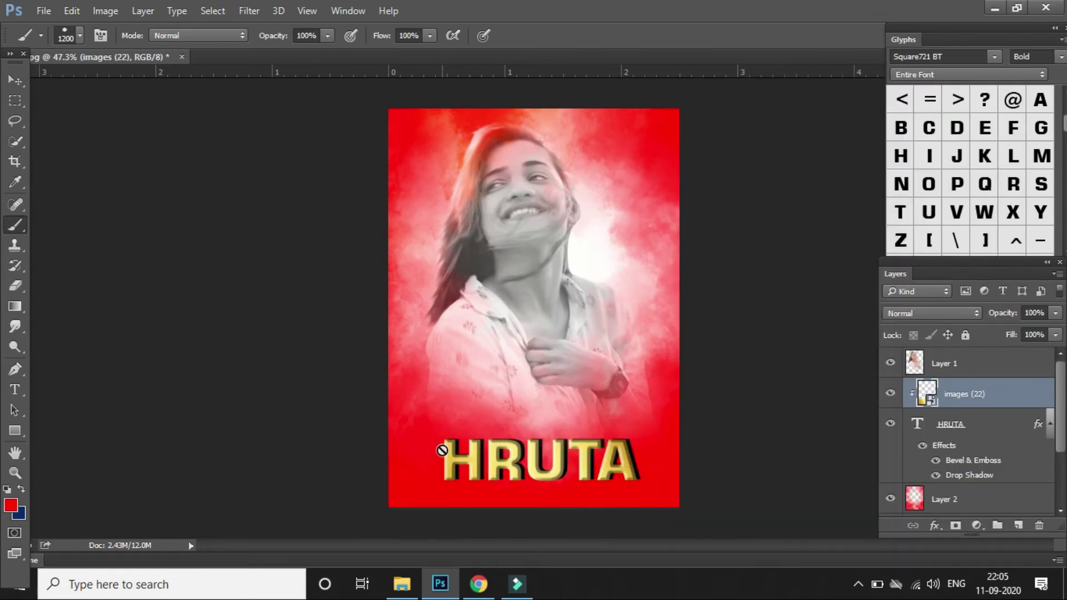
# - Shift the gold image within the lettering and enlarge the HRUTA text to 121.33%, moving it slightly higher on the poster
pyautogui.click(15, 80)
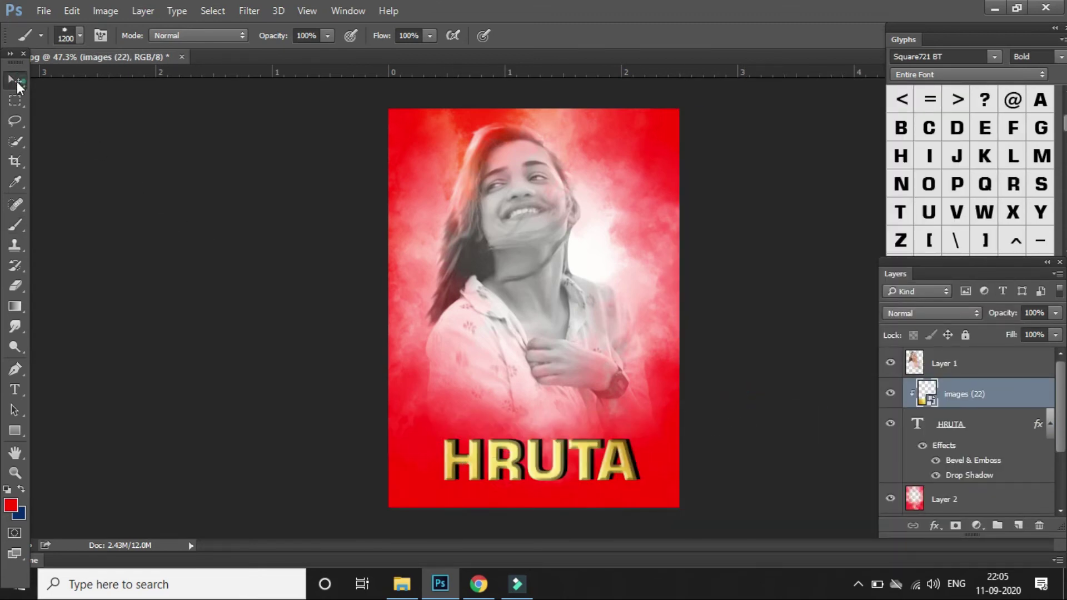
pyautogui.moveTo(507, 466); pyautogui.dragTo(560, 461)
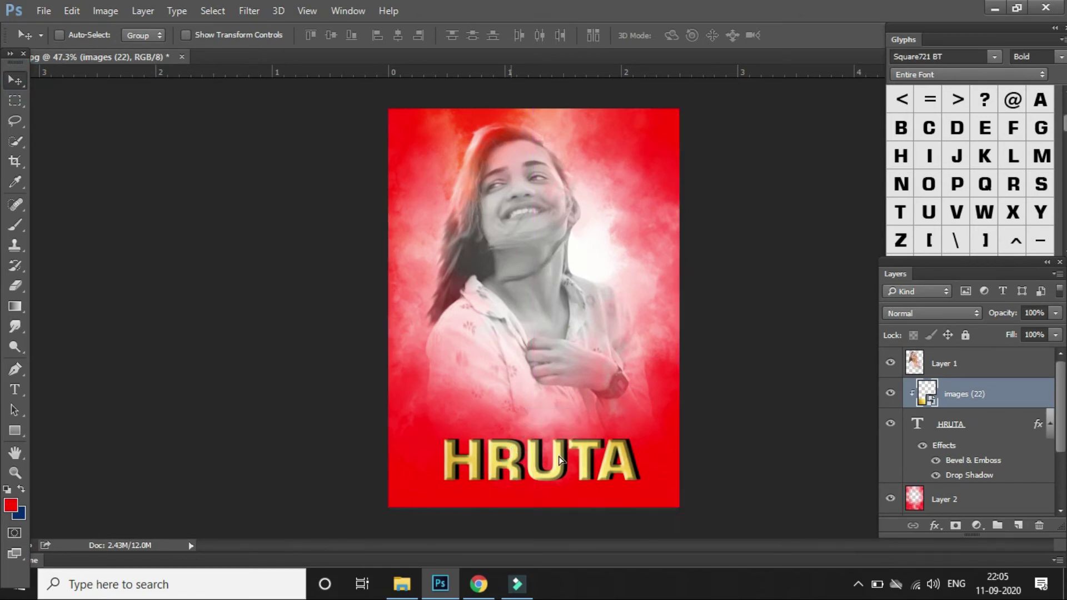
pyautogui.click(1002, 432)
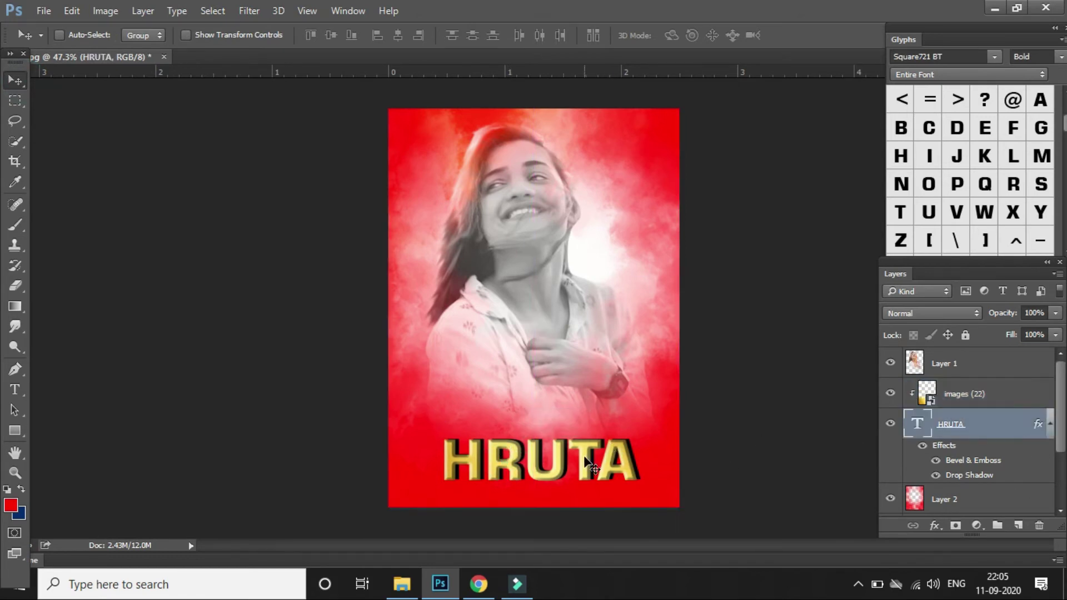
pyautogui.hotkey('ctrl', 't')
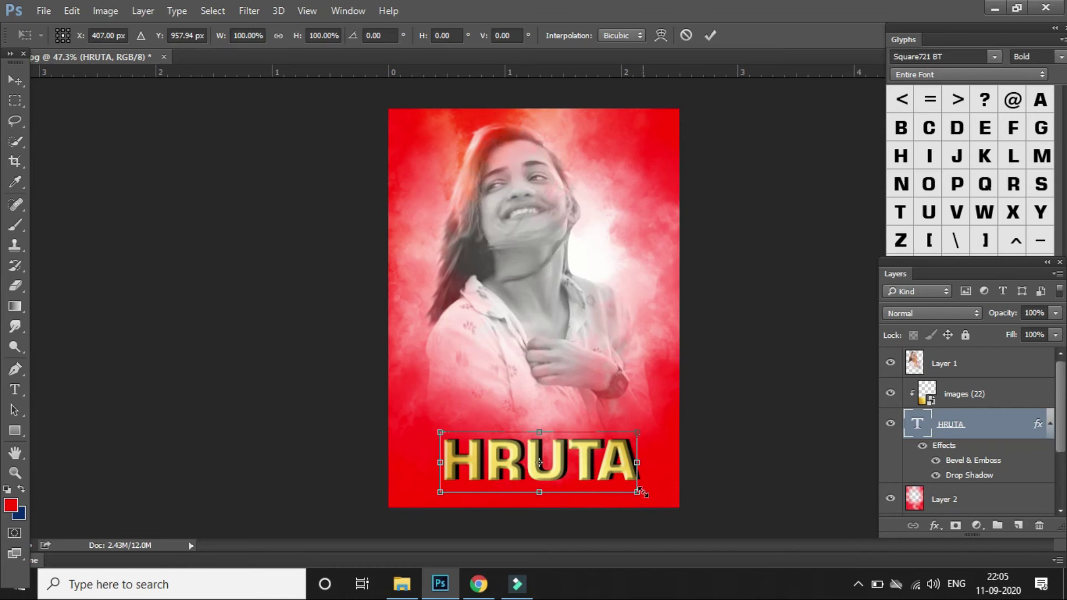
pyautogui.moveTo(637, 493)
pyautogui.mouseDown()
pyautogui.moveTo(667, 501)
pyautogui.moveTo(620, 467)
pyautogui.moveTo(665, 490)
pyautogui.moveTo(656, 484)
pyautogui.mouseUp()
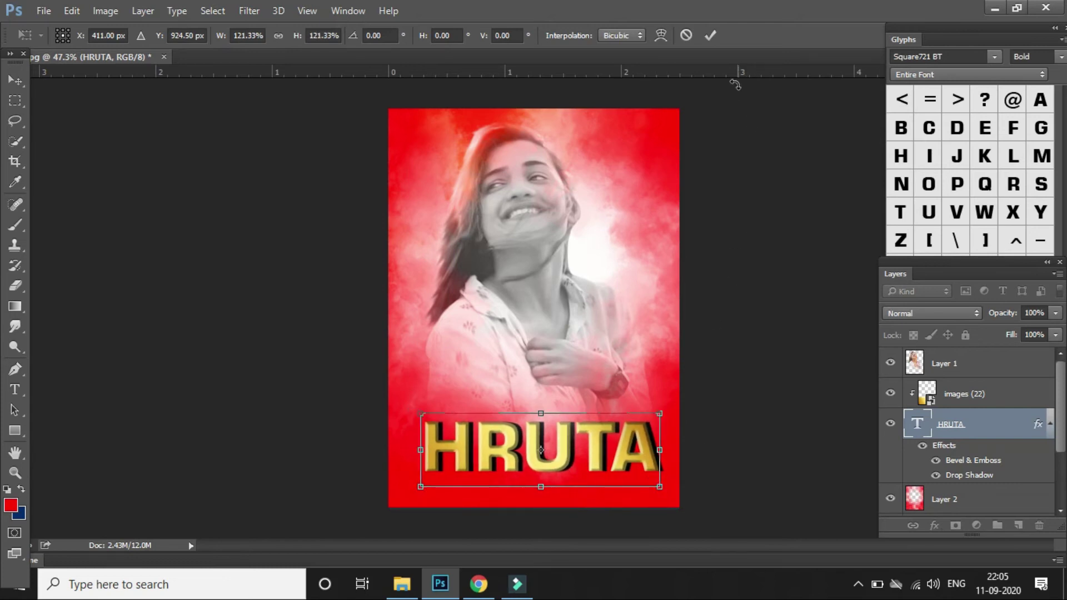
pyautogui.click(713, 36)
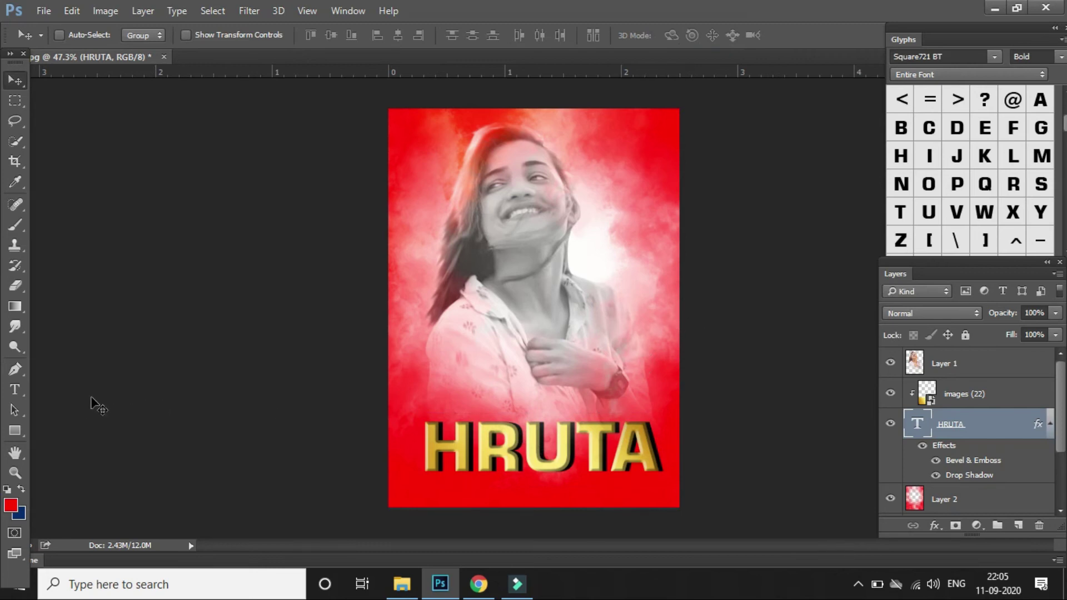
# - Start a new text line just below the HRUTA title with the text size set to 8 pt
pyautogui.click(15, 388)
pyautogui.click(432, 492)
pyautogui.click(351, 35)
pyautogui.click(358, 89)
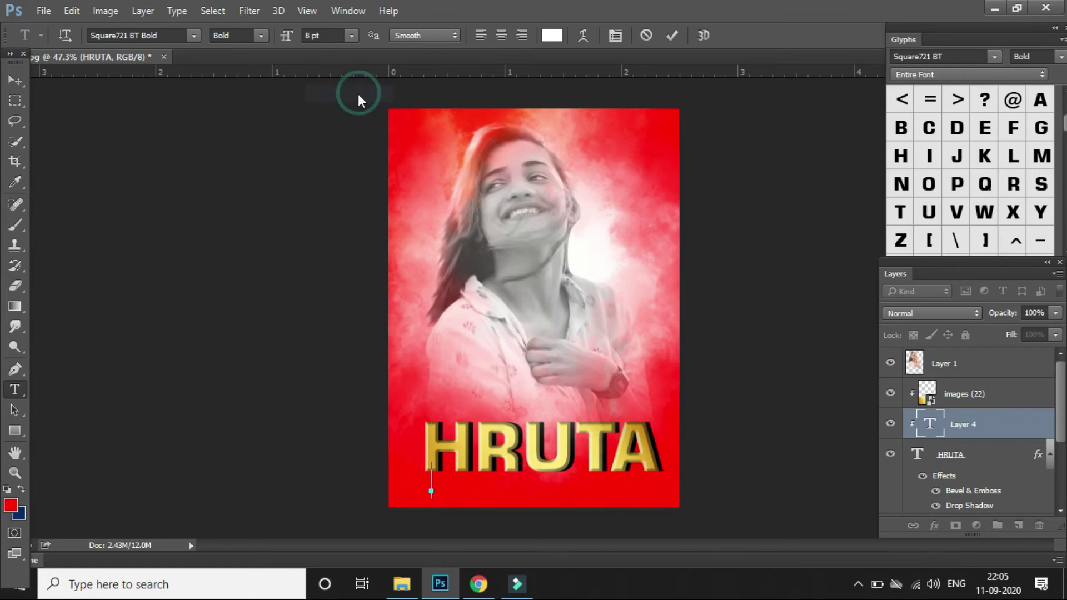
# - Set the font to Swis721 BlkCn BT Black and enter HAPPY BIRTHDAY as the smaller text line
pyautogui.click(194, 36)
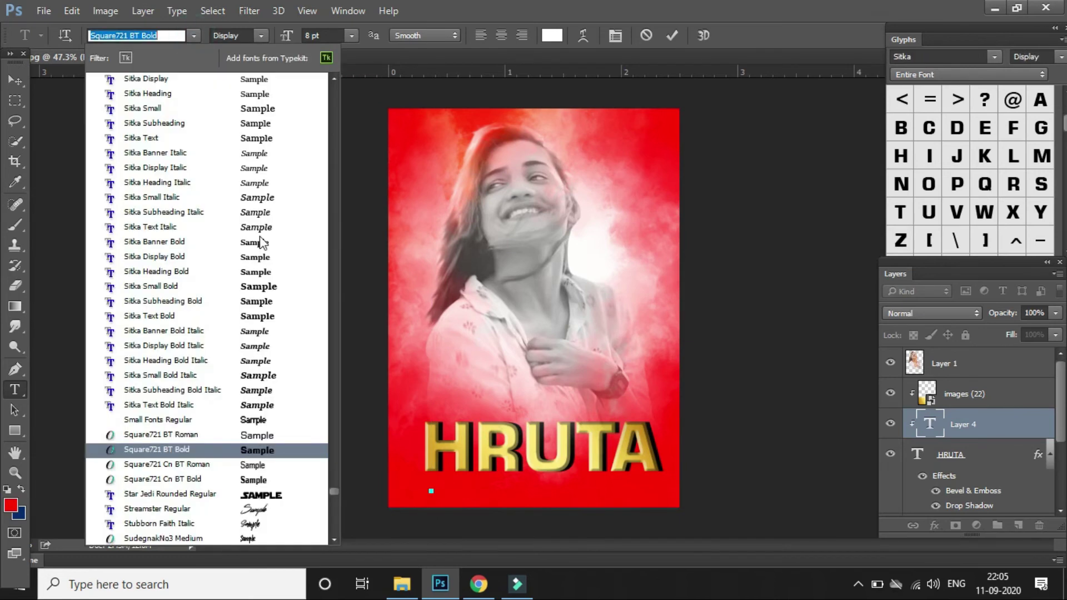
pyautogui.click(263, 302)
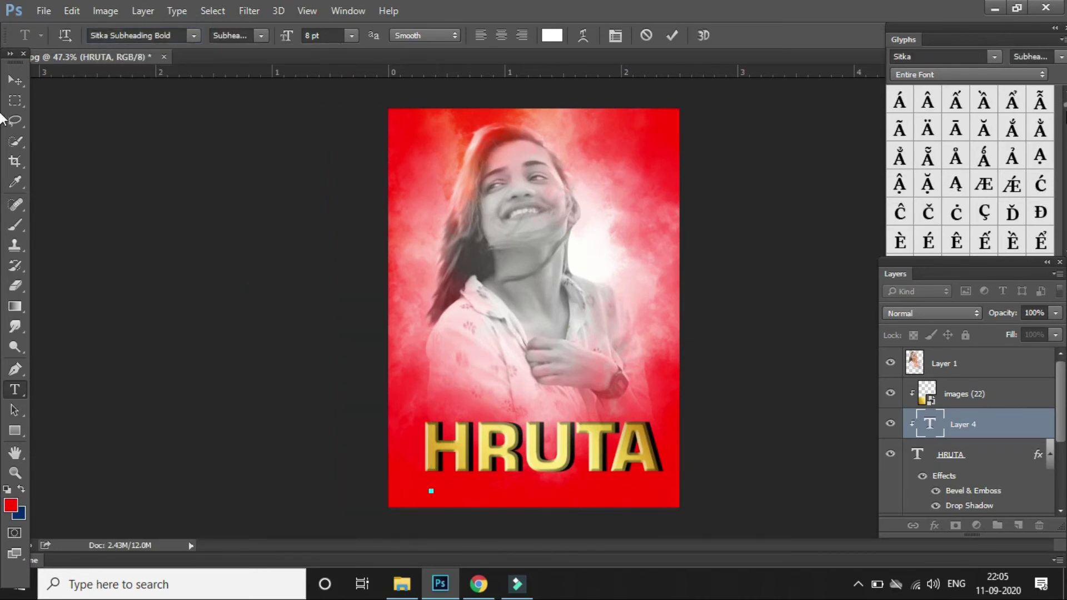
pyautogui.click(195, 36)
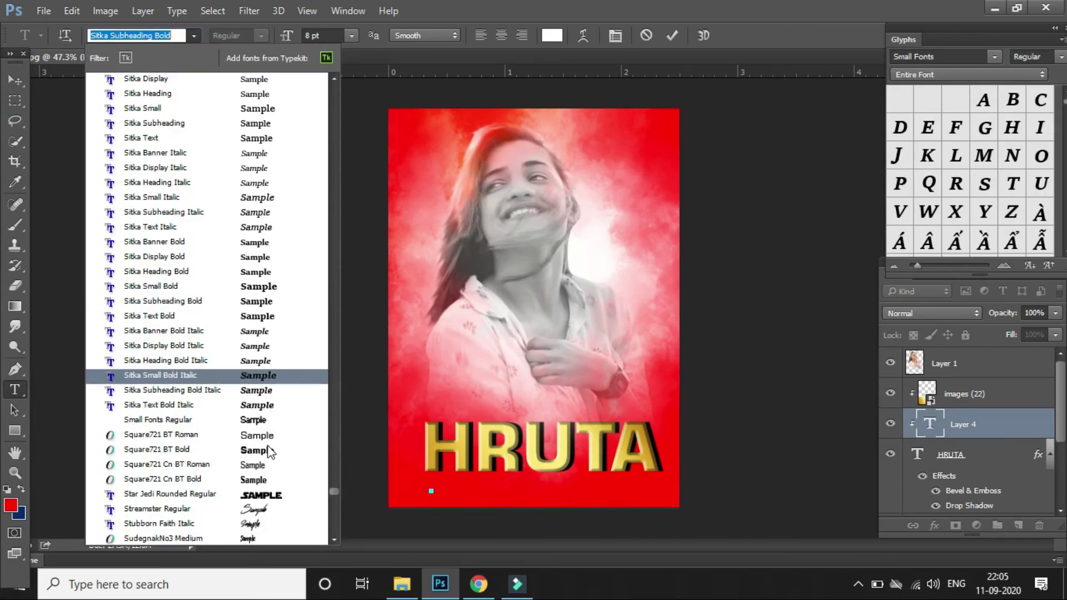
pyautogui.scroll(-3, 266, 453)
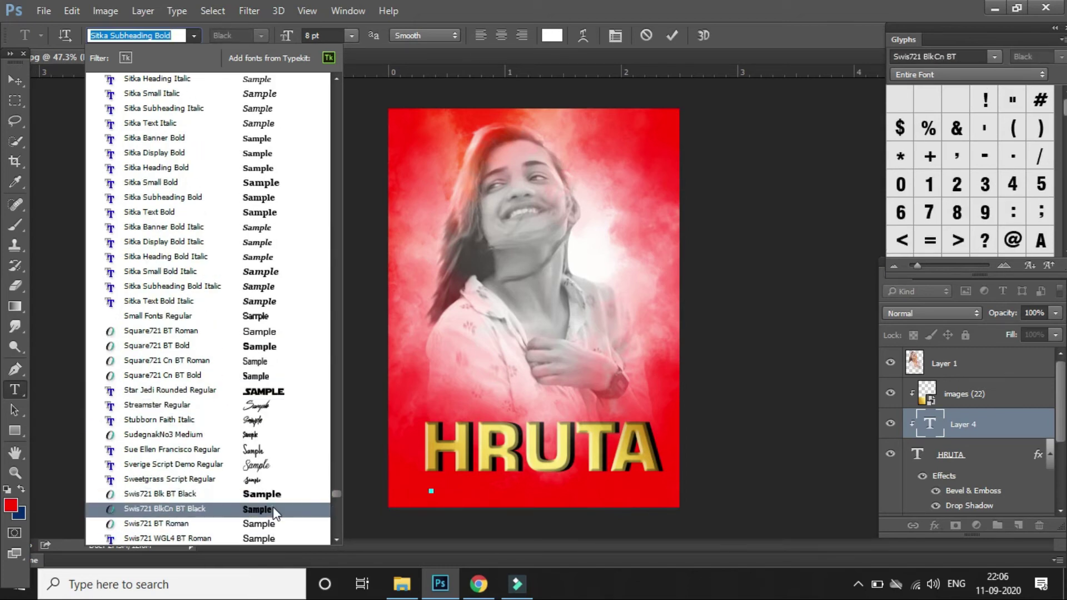
pyautogui.click(272, 507)
pyautogui.scroll(-3, 1040, 116)
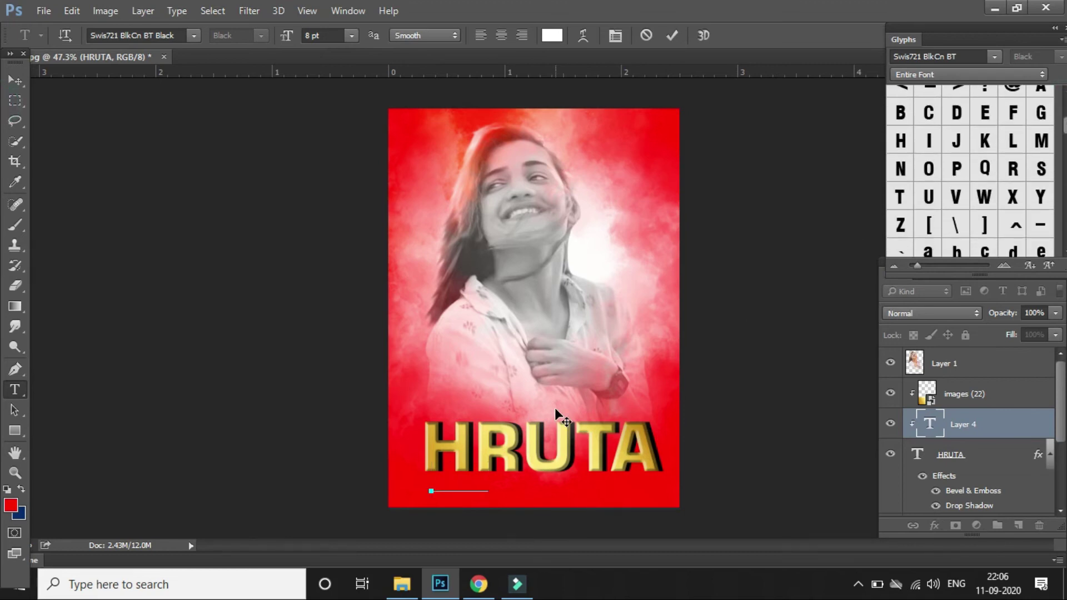
pyautogui.write('HDAY')
pyautogui.click(672, 35)
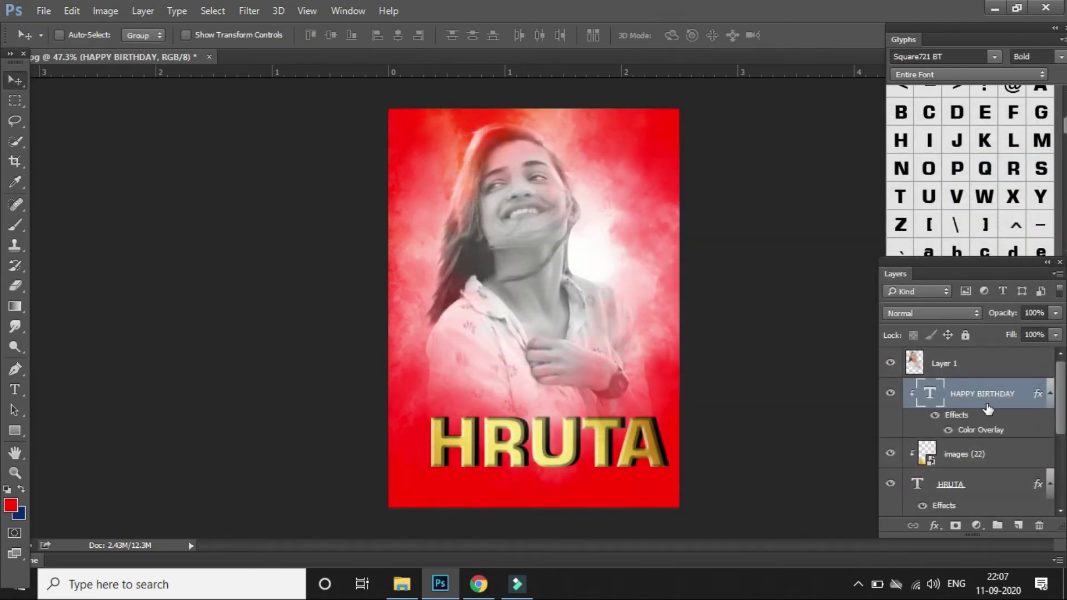
# - Bring the HAPPY BIRTHDAY layer above Layer 1 and scale it to 57.09%, centred just beneath the HRUTA title
pyautogui.moveTo(1013, 403); pyautogui.dragTo(1008, 355)
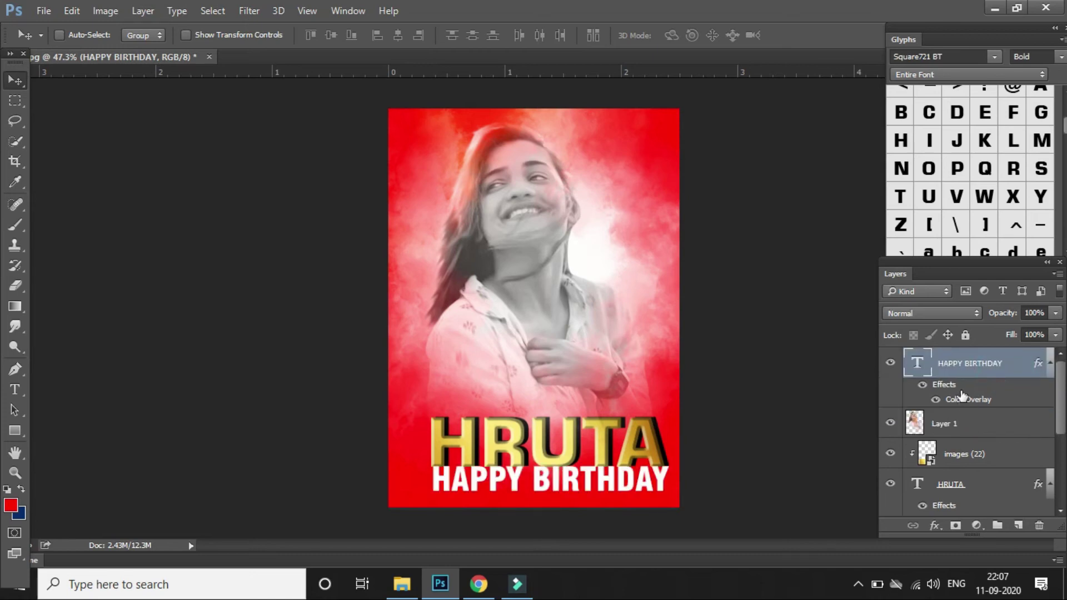
pyautogui.press('ctrl')
pyautogui.hotkey('ctrl', 't')
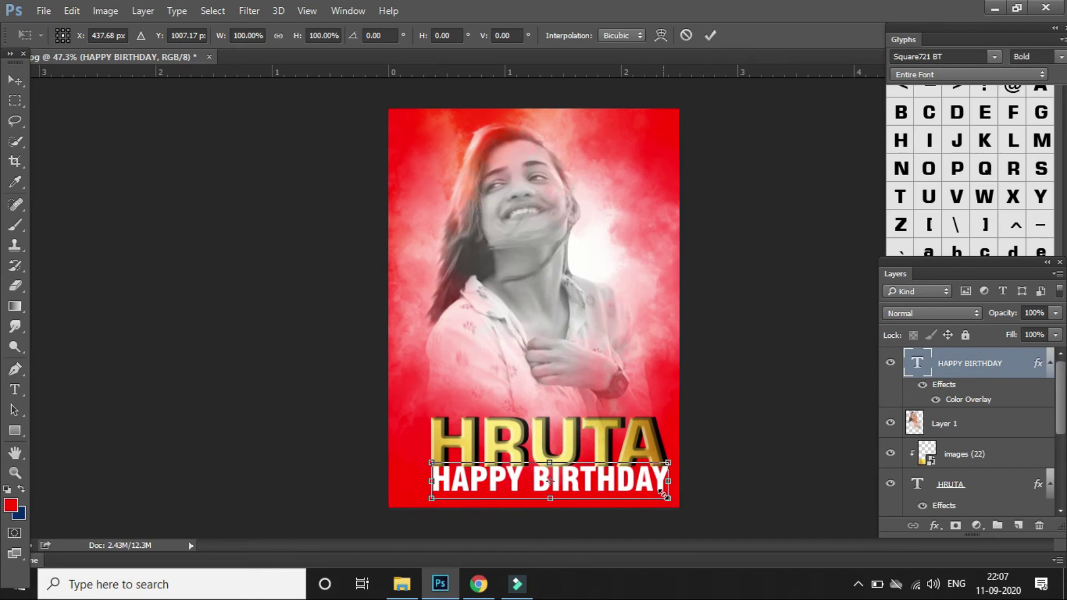
pyautogui.moveTo(668, 500); pyautogui.dragTo(579, 486)
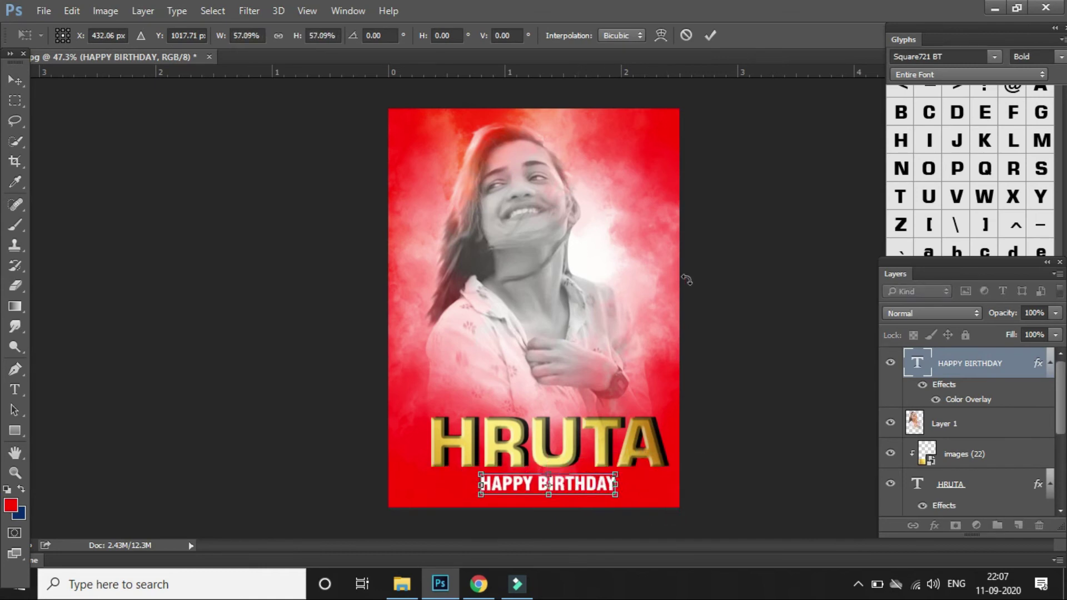
pyautogui.click(711, 36)
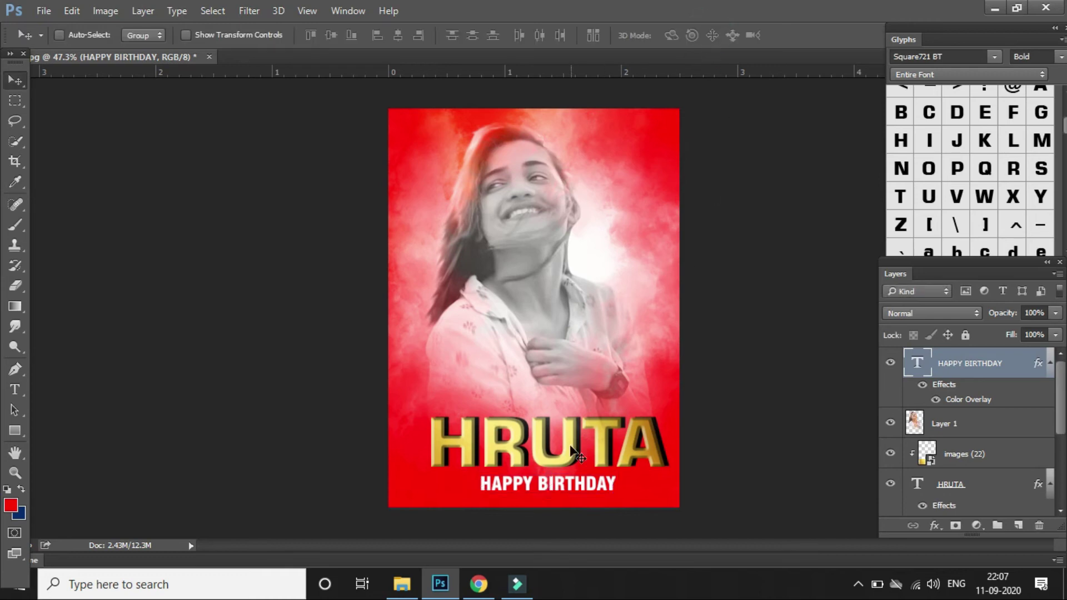
pyautogui.moveTo(564, 474); pyautogui.dragTo(557, 475)
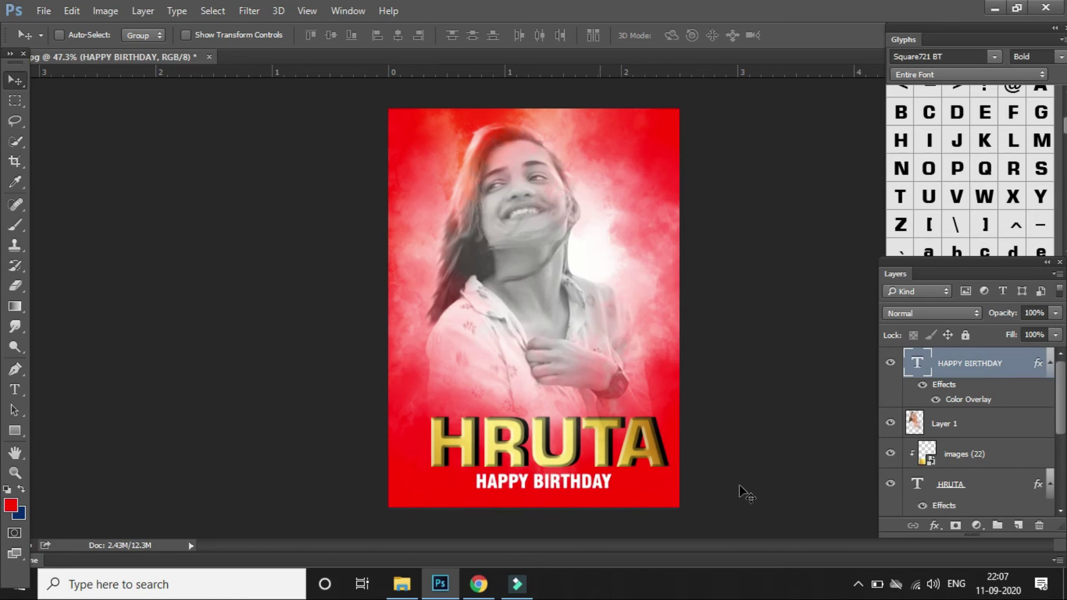
# - Try painting red onto Layer 3 with a 3500 px textured brush, then undo the stroke
pyautogui.scroll(-4, 989, 458)
pyautogui.click(992, 446)
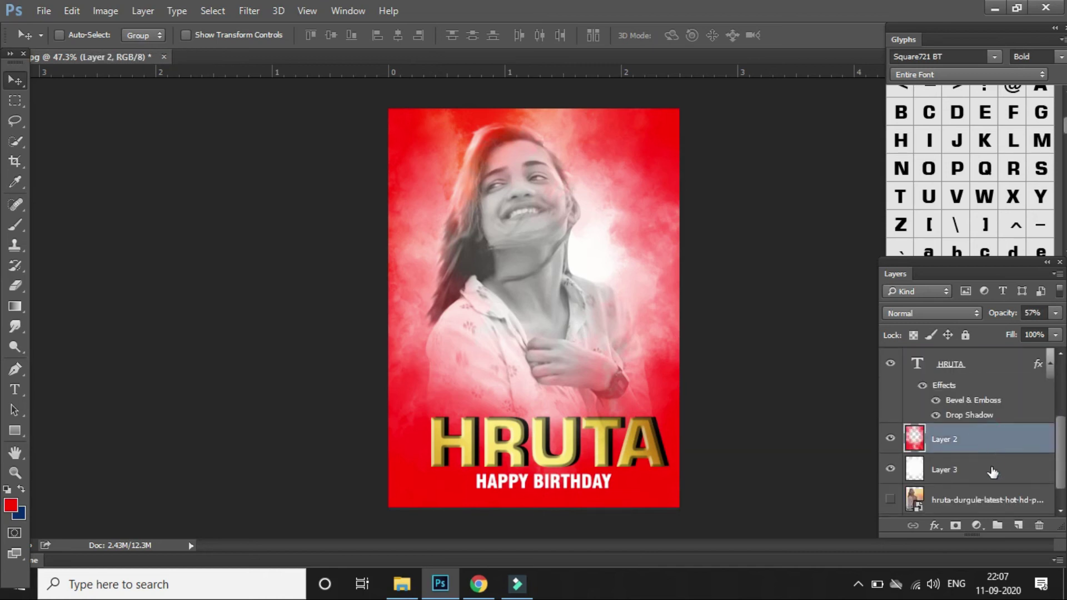
pyautogui.click(993, 470)
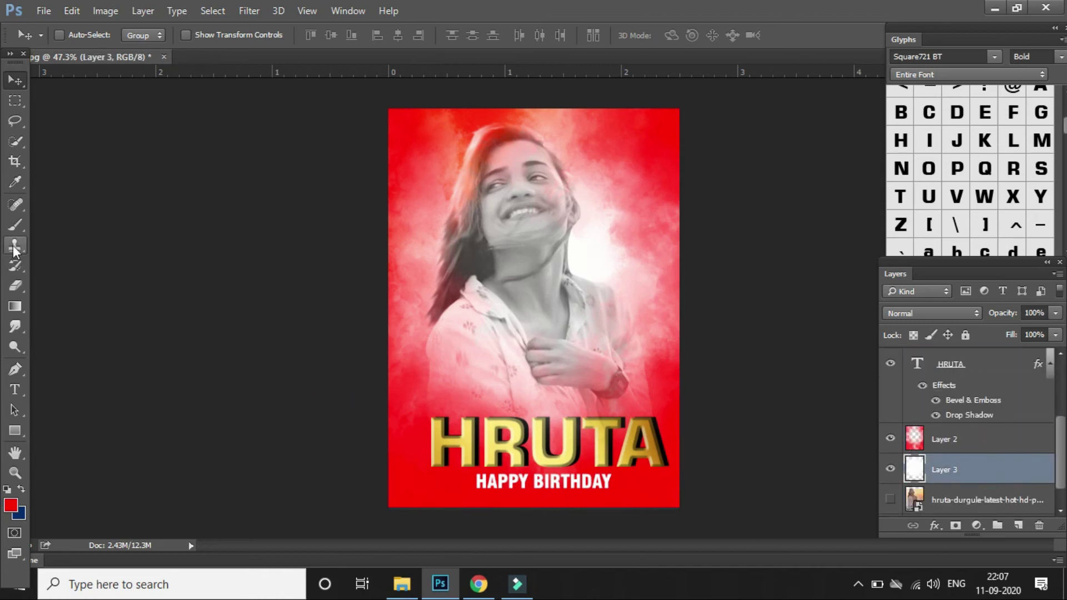
pyautogui.click(15, 225)
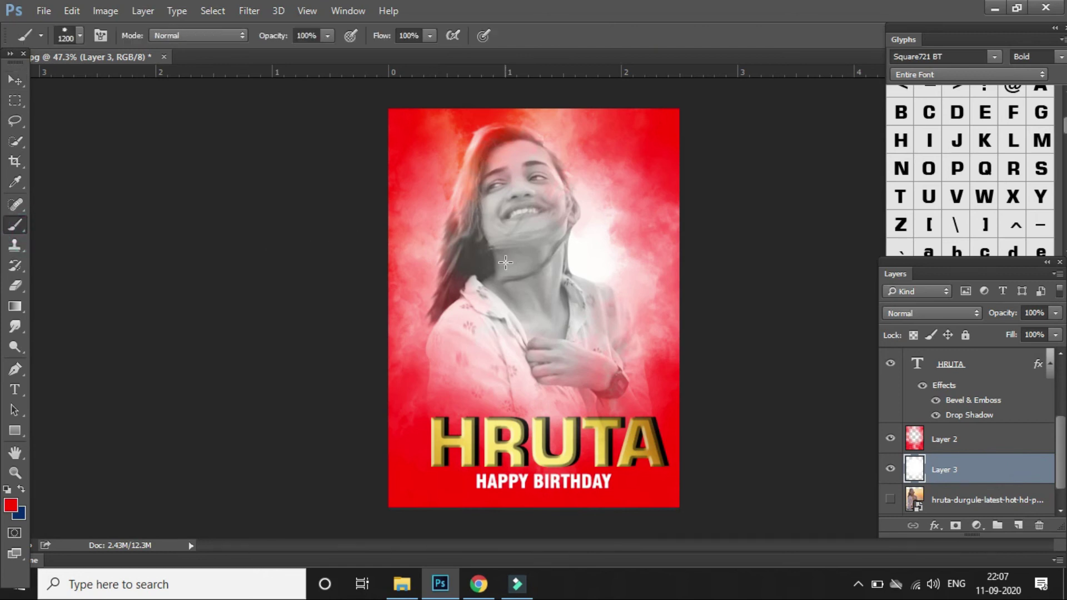
pyautogui.rightClick(506, 263)
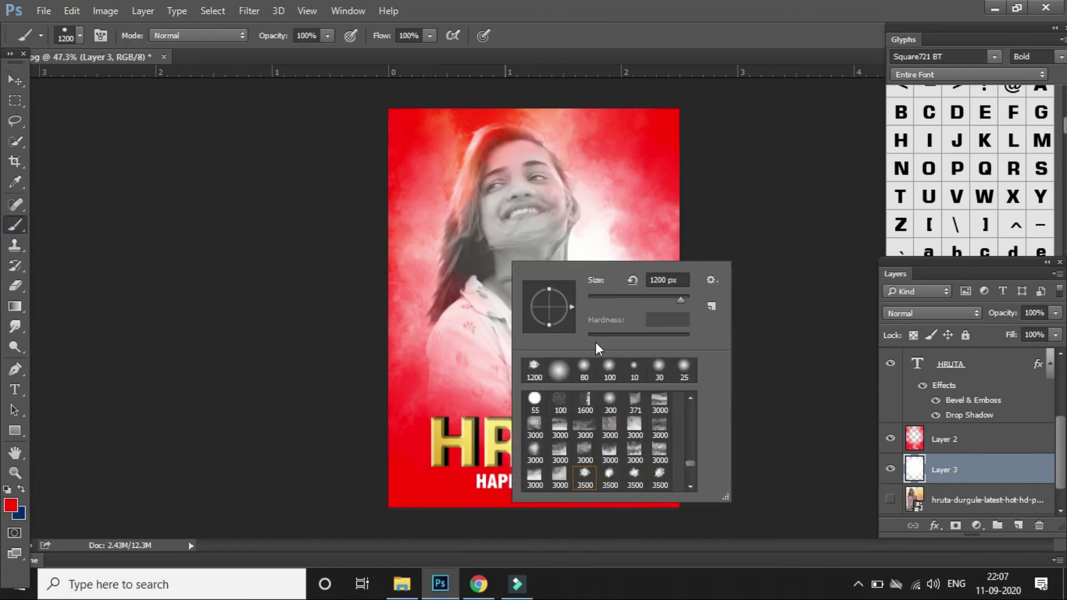
pyautogui.scroll(-1, 616, 426)
pyautogui.click(585, 449)
pyautogui.click(764, 224)
pyautogui.click(765, 226)
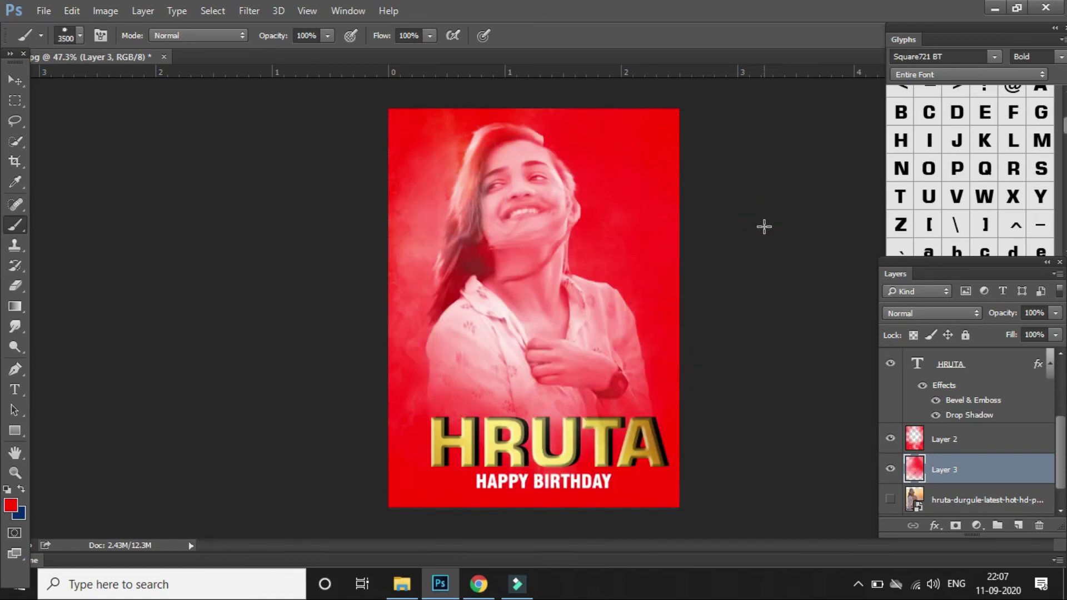
pyautogui.hotkey('ctrl', 'z')
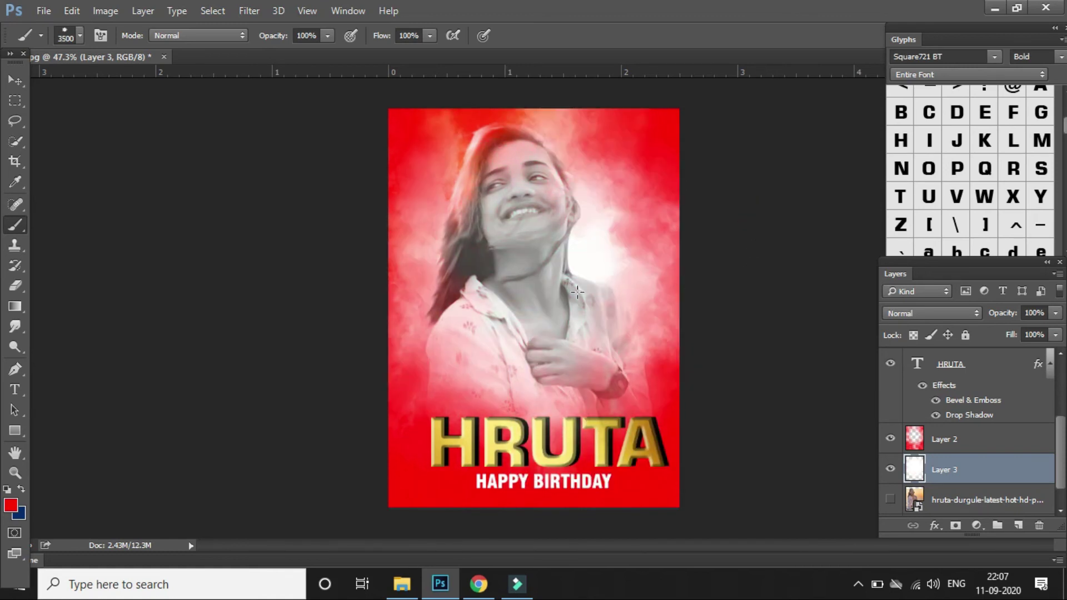
# - Try painting a cyan textured brush mark behind the woman on Layer 3, undo it and select Layer 2
pyautogui.press('alt')
pyautogui.click(11, 505)
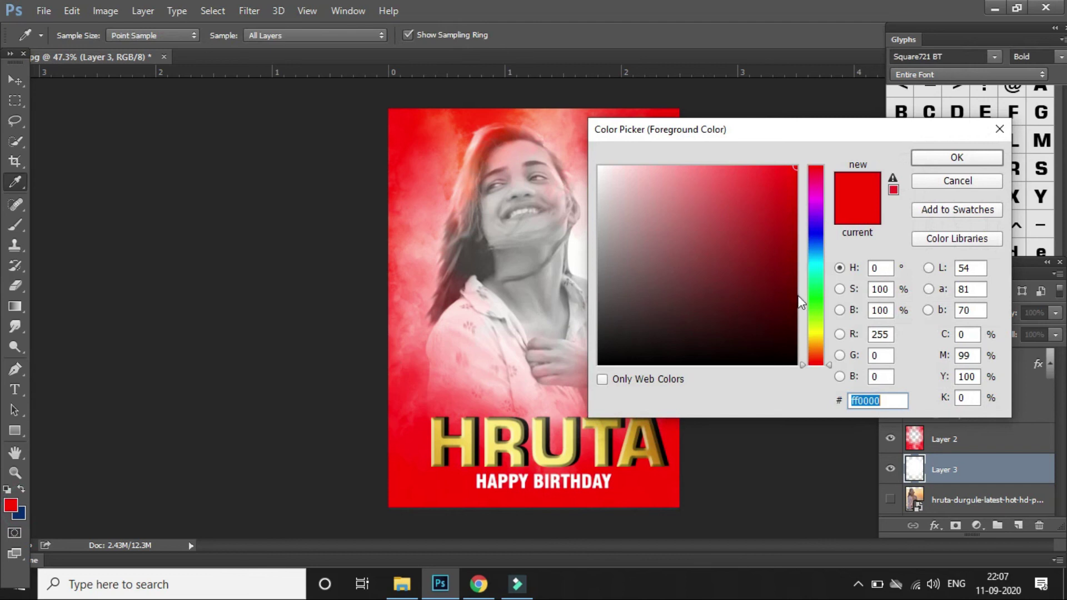
pyautogui.click(819, 267)
pyautogui.click(953, 158)
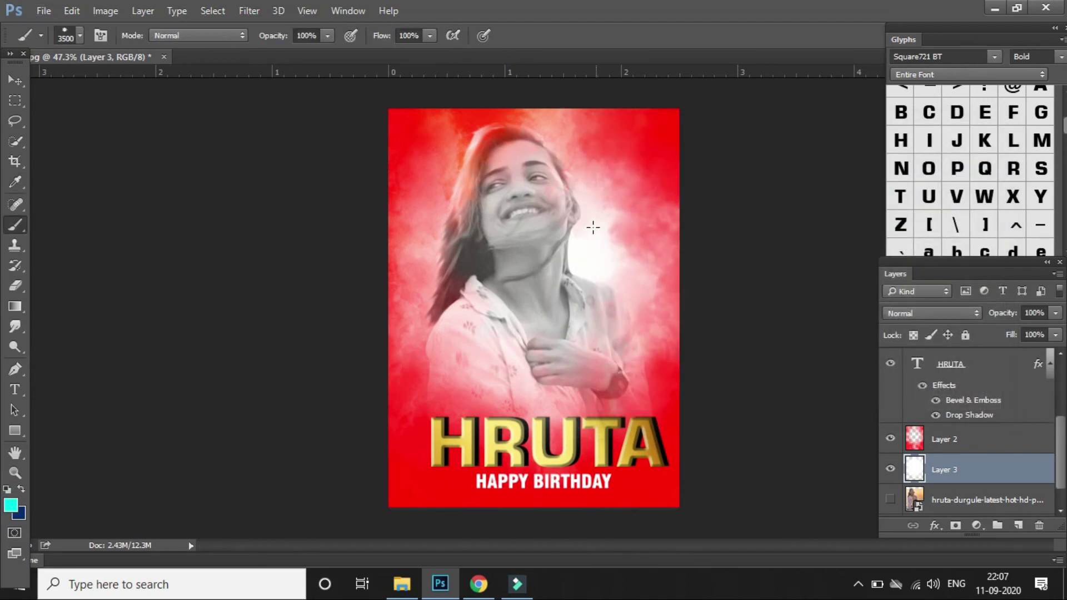
pyautogui.click(593, 227)
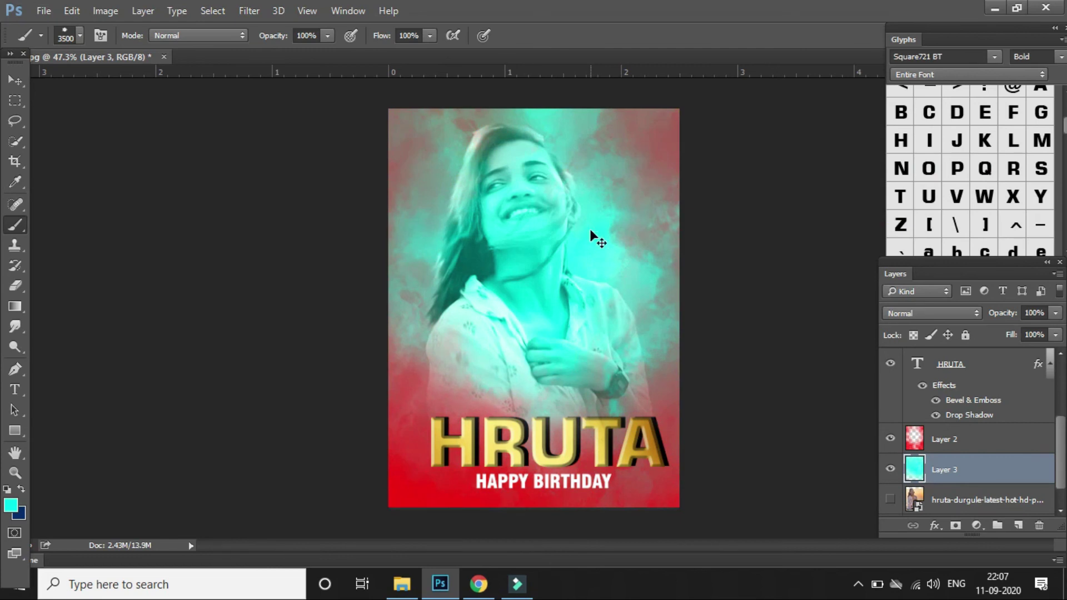
pyautogui.hotkey('ctrl', 'z')
pyautogui.click(956, 440)
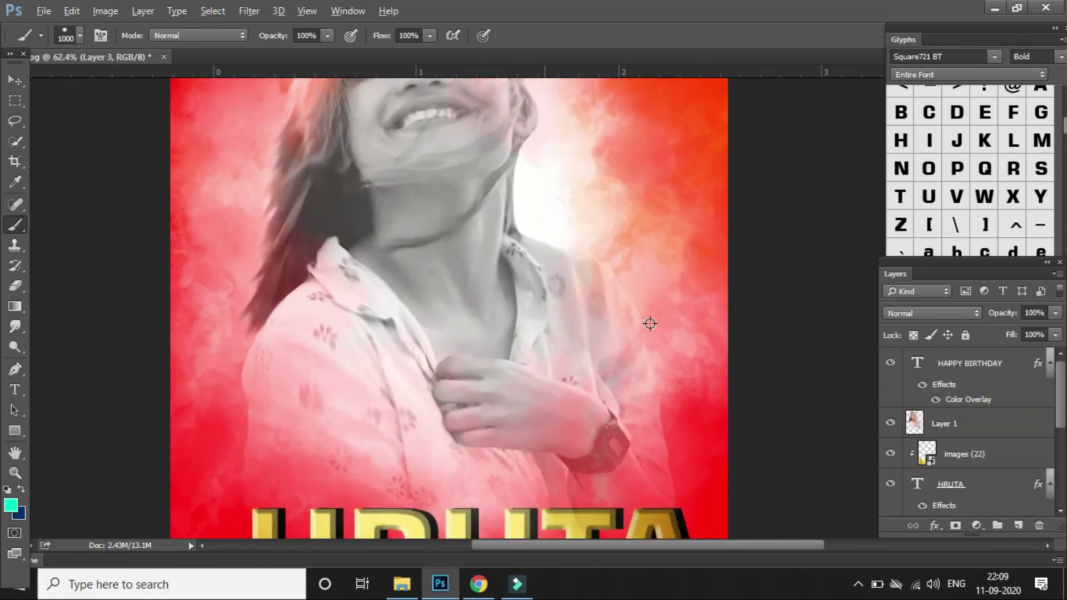
# - Save the poster in Downloads as a JPEG named hruta, with maximum quality 12 and the Progressive format option
pyautogui.scroll(-5, 650, 323)
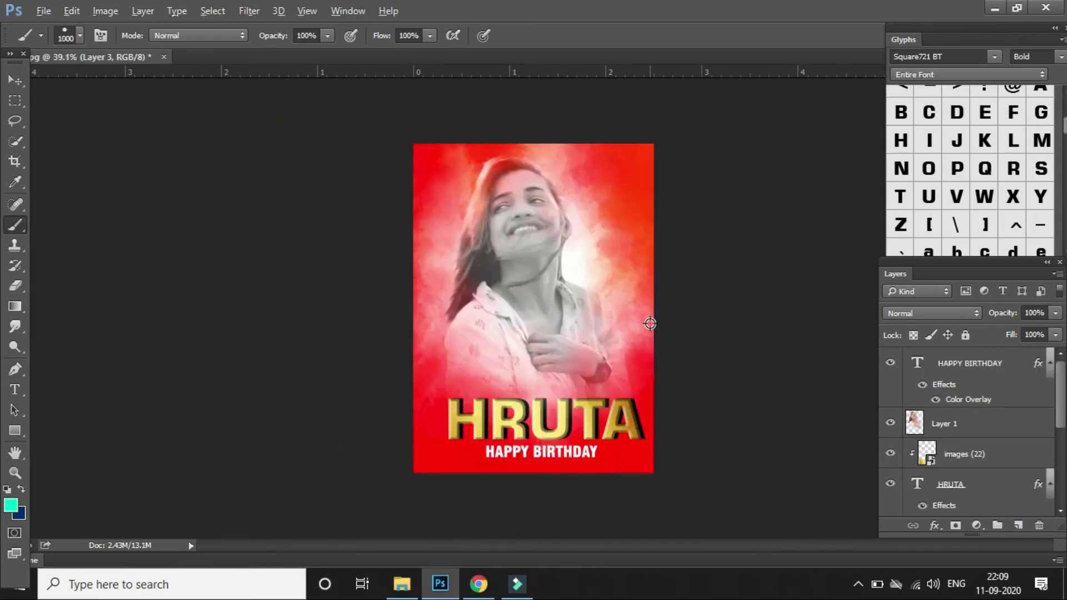
pyautogui.scroll(2, 650, 323)
pyautogui.scroll(-1, 650, 320)
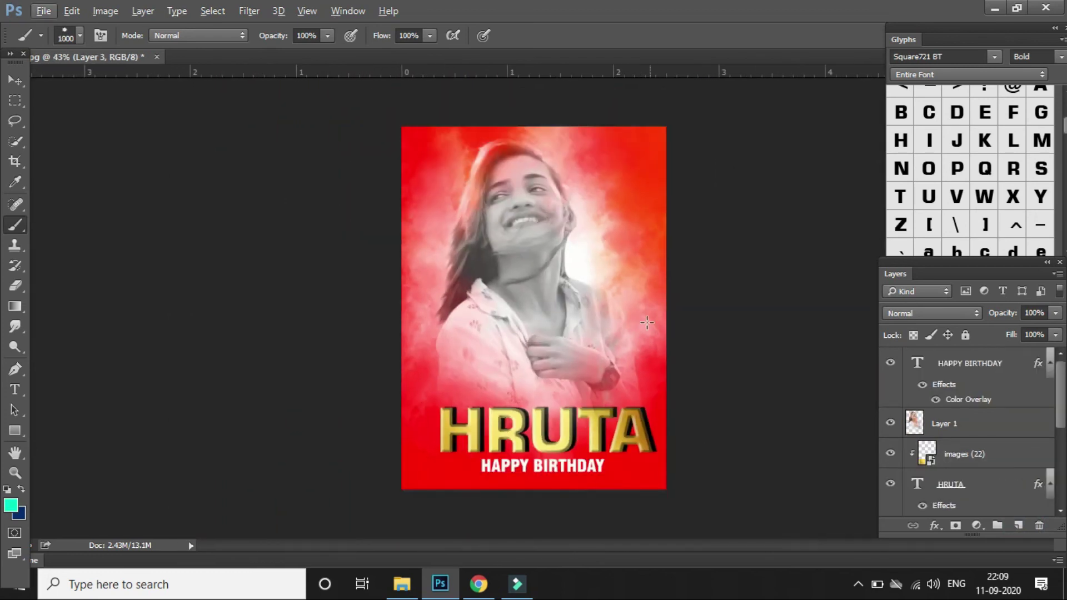
pyautogui.click(45, 12)
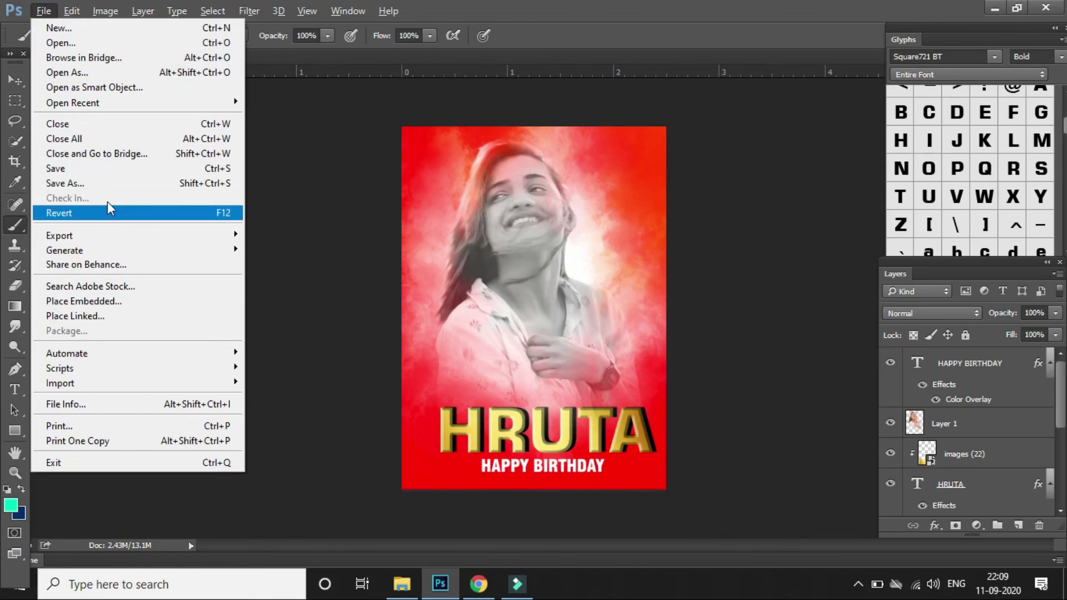
pyautogui.click(108, 183)
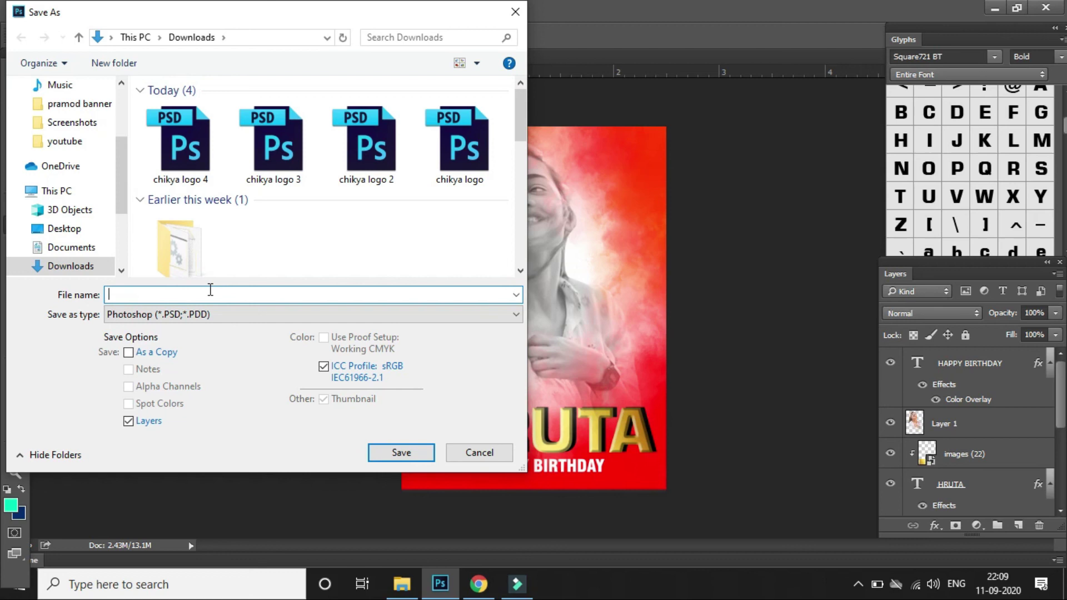
pyautogui.write('h')
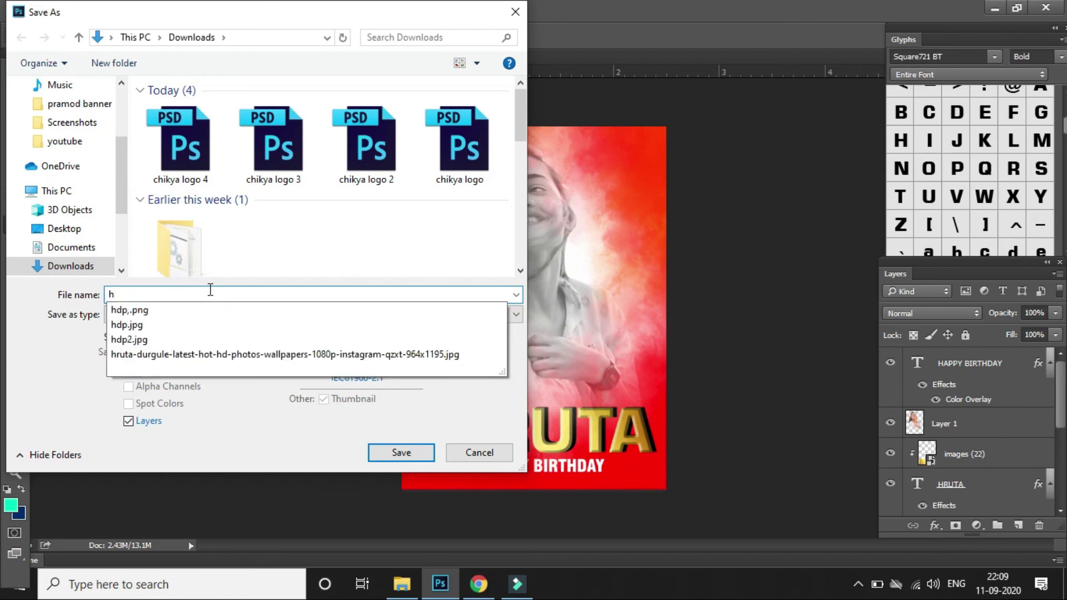
pyautogui.write('ruta')
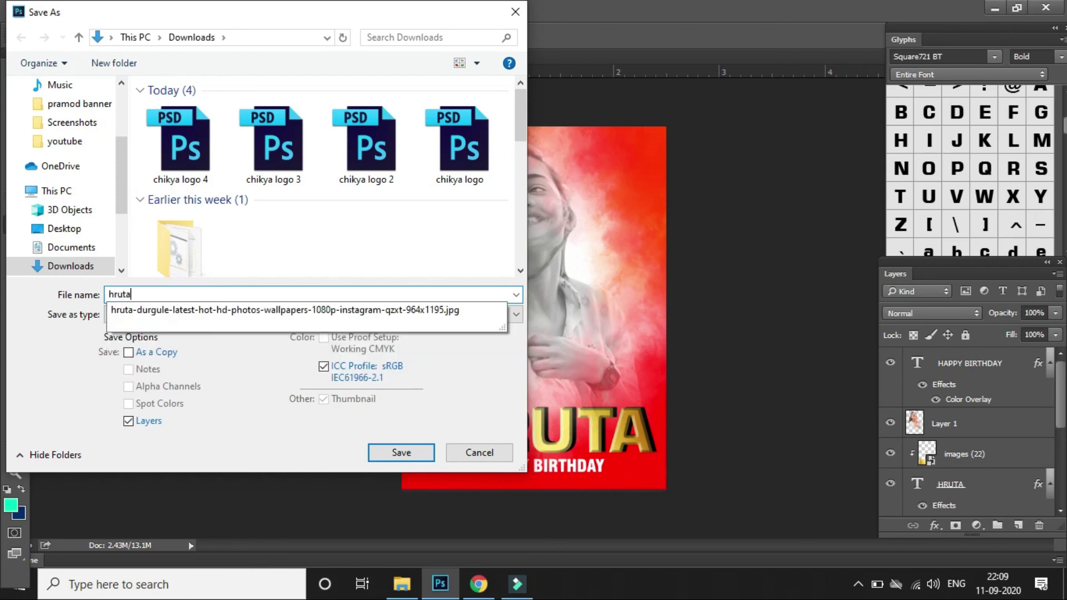
pyautogui.click(516, 315)
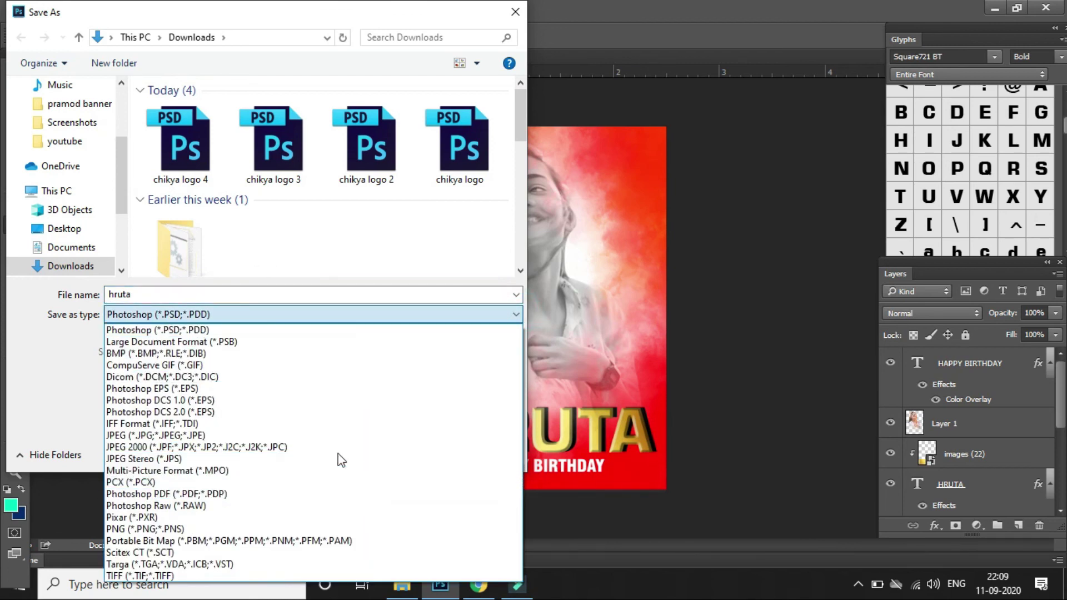
pyautogui.click(316, 435)
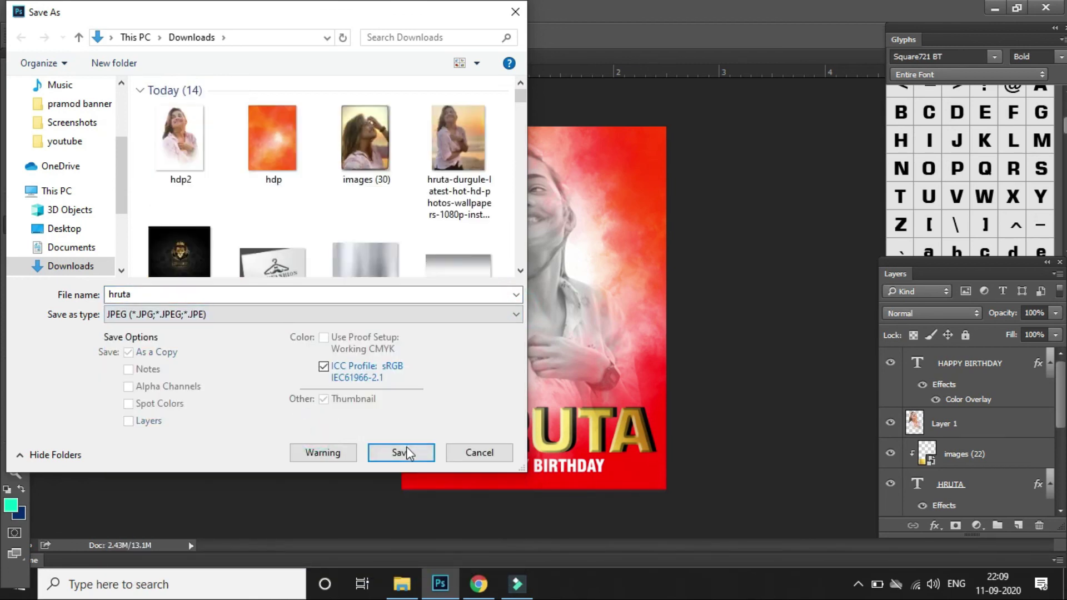
pyautogui.click(401, 452)
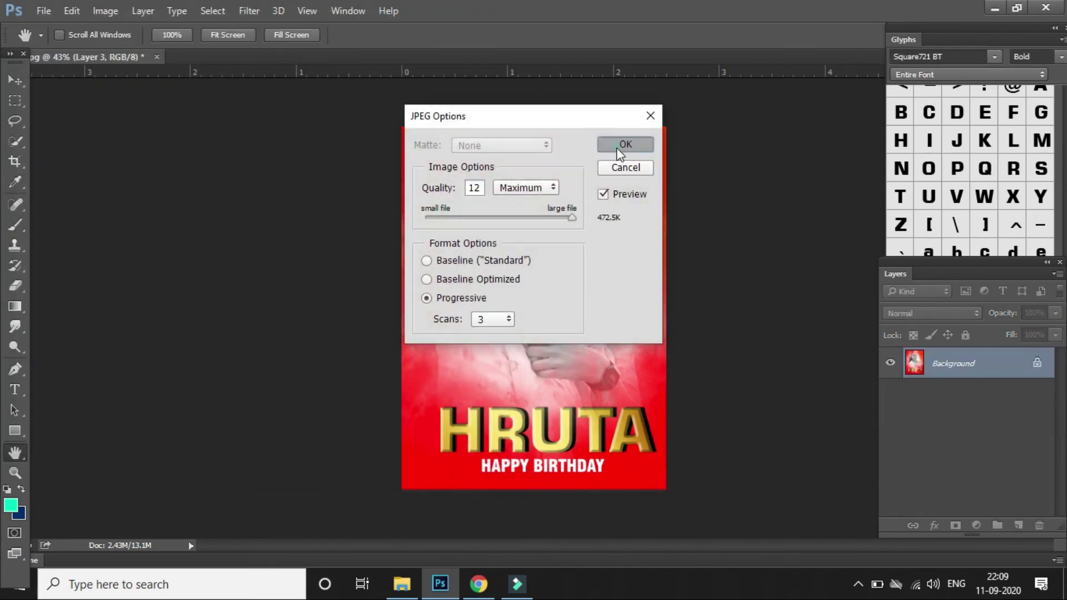
pyautogui.click(625, 145)
# - Switch to File Explorer and open the saved hruta image from the recent files in Quick access
pyautogui.moveTo(412, 593)
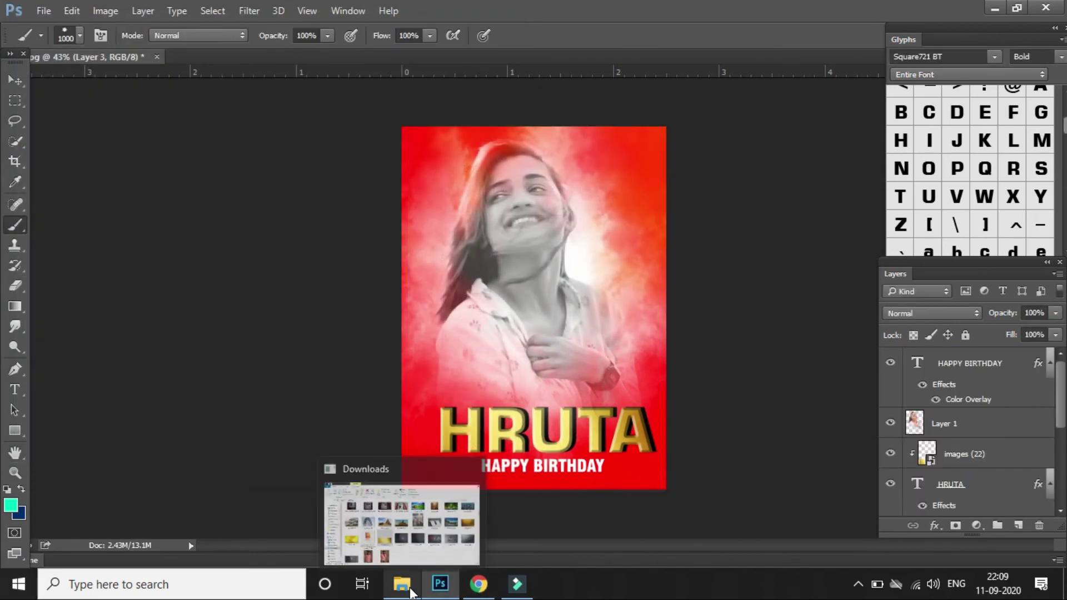
pyautogui.click(401, 522)
pyautogui.click(52, 158)
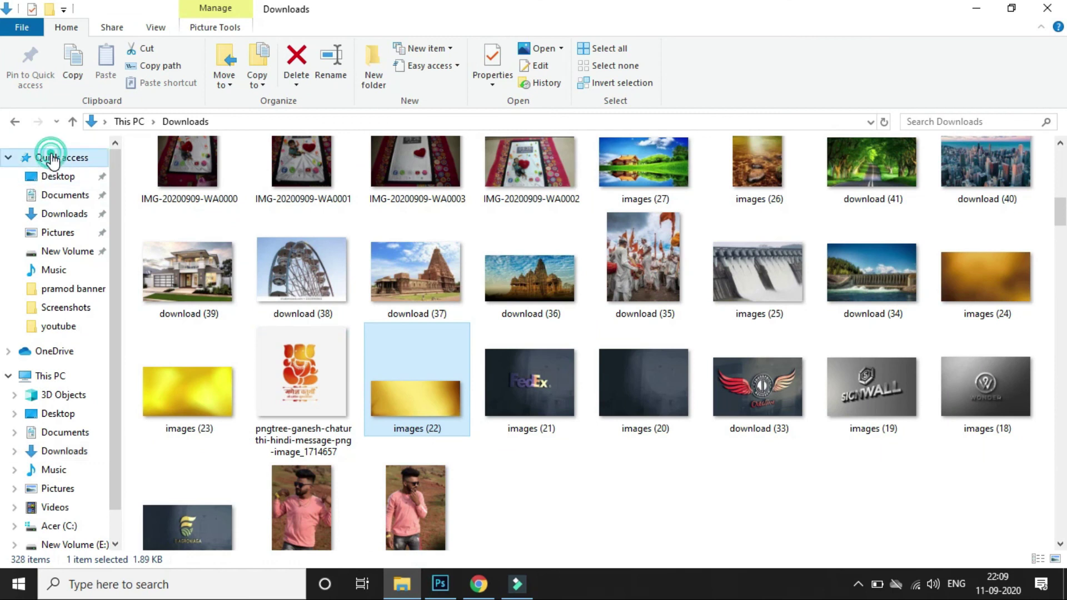
pyautogui.doubleClick(239, 267)
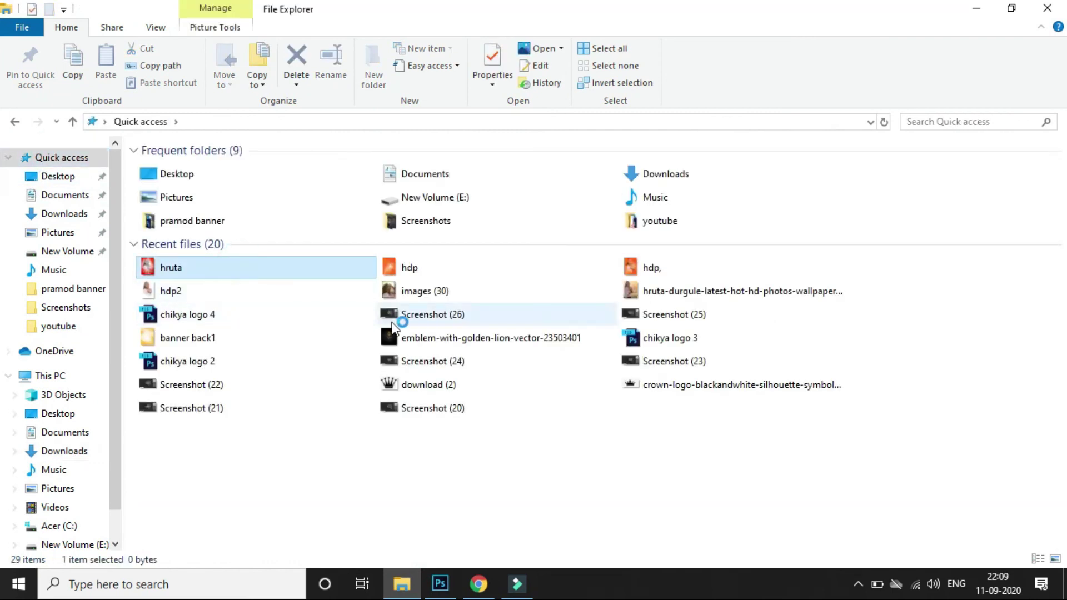